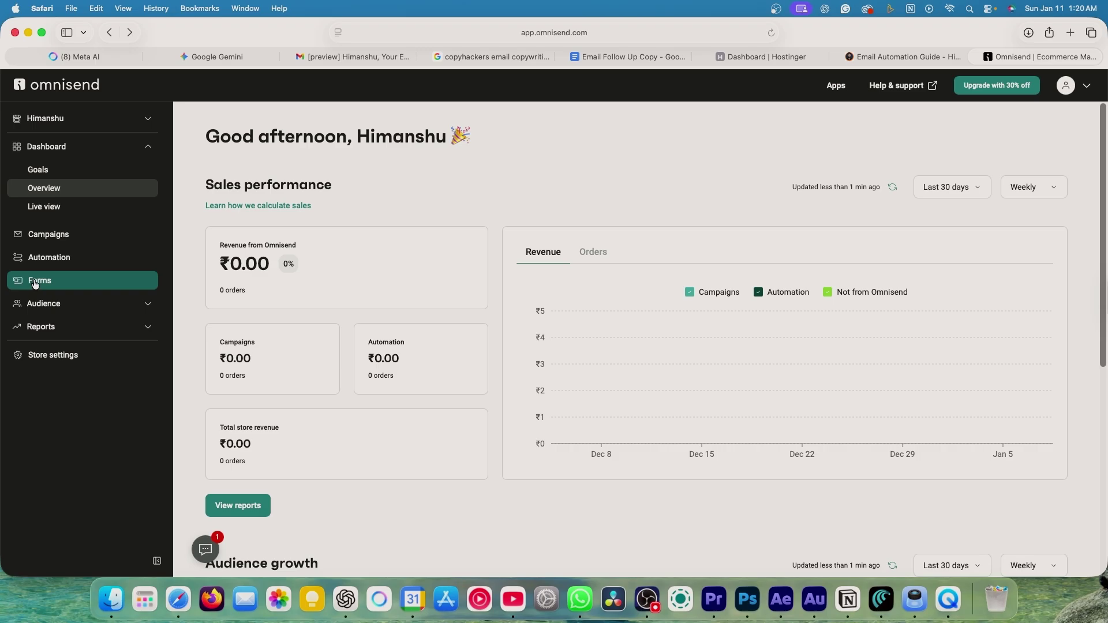
Open the "Free email automation pdf from" form and compare it with the published Email Automation Guide page, then return to the forms list.
left_click(35, 283)
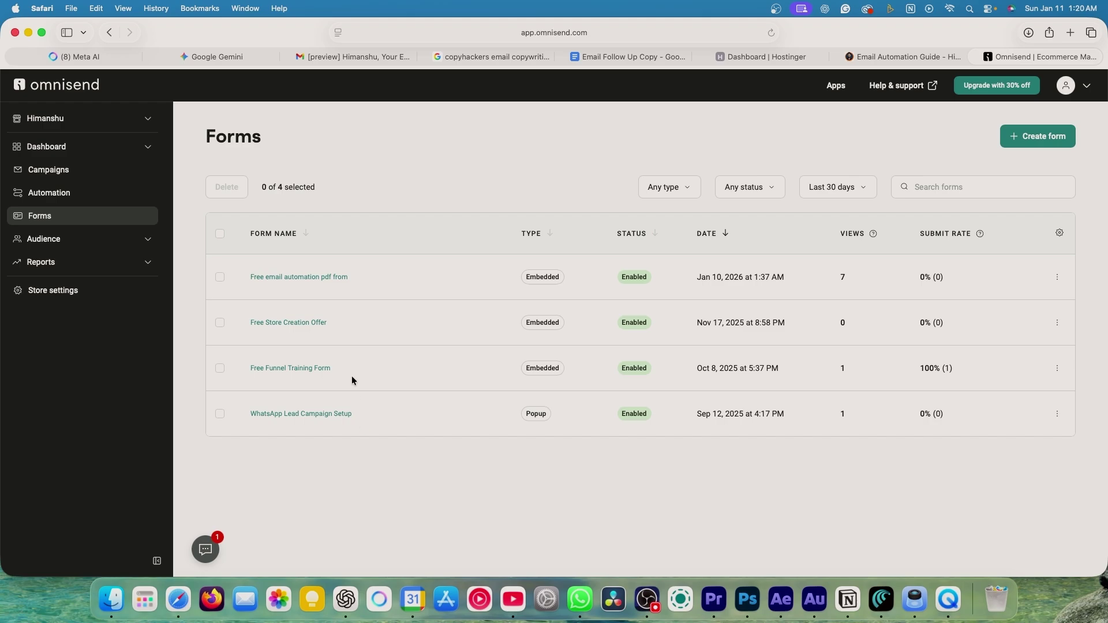
left_click(302, 277)
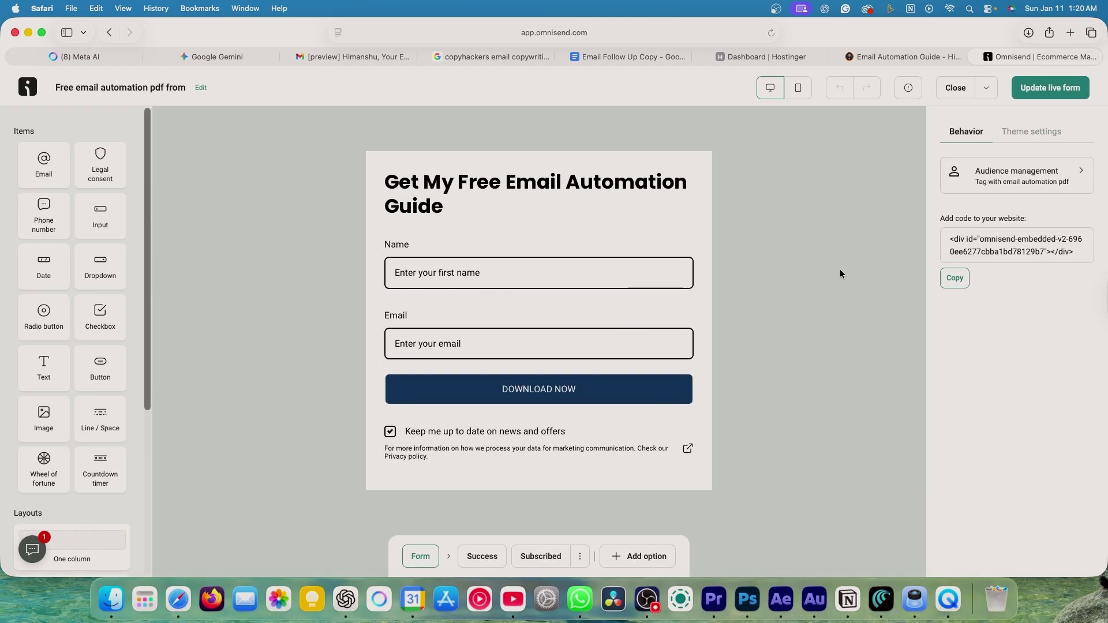
left_click(910, 57)
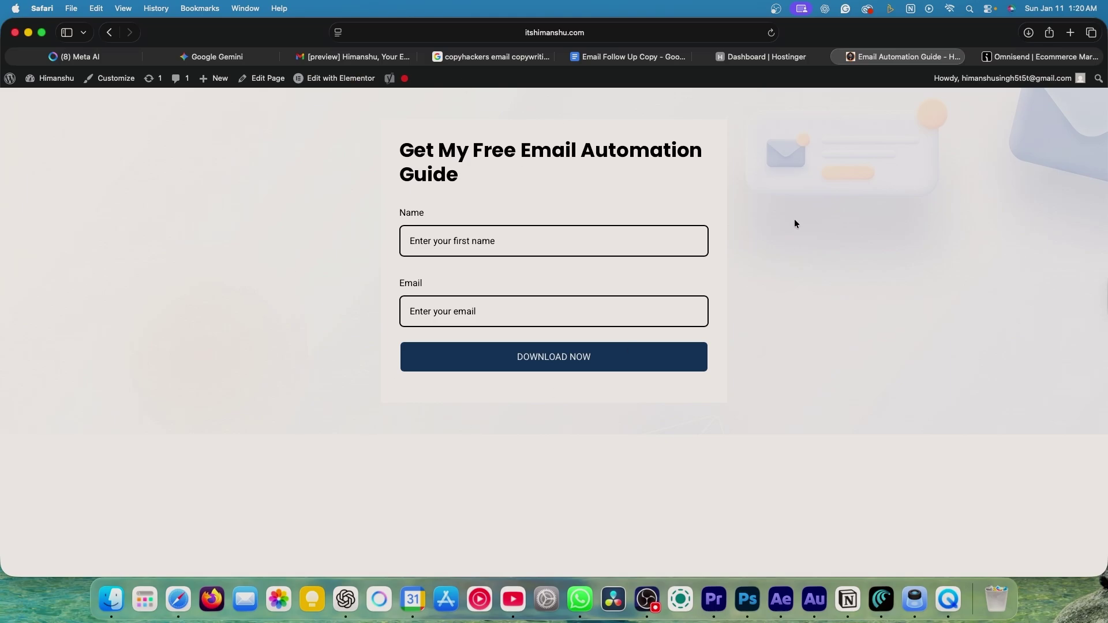
left_click(1017, 56)
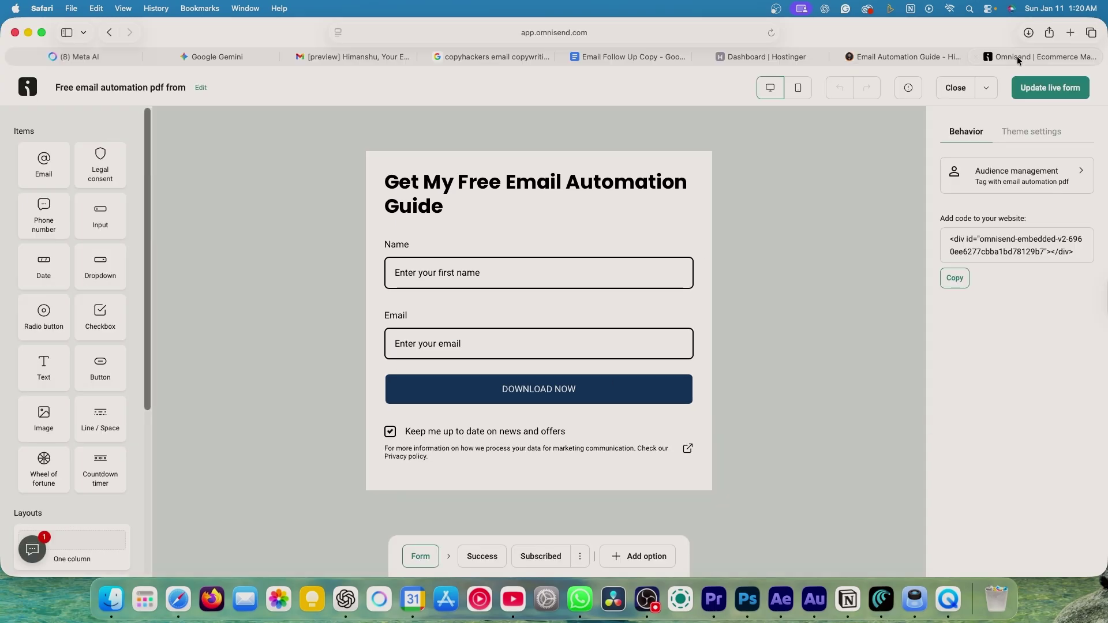
left_click(889, 56)
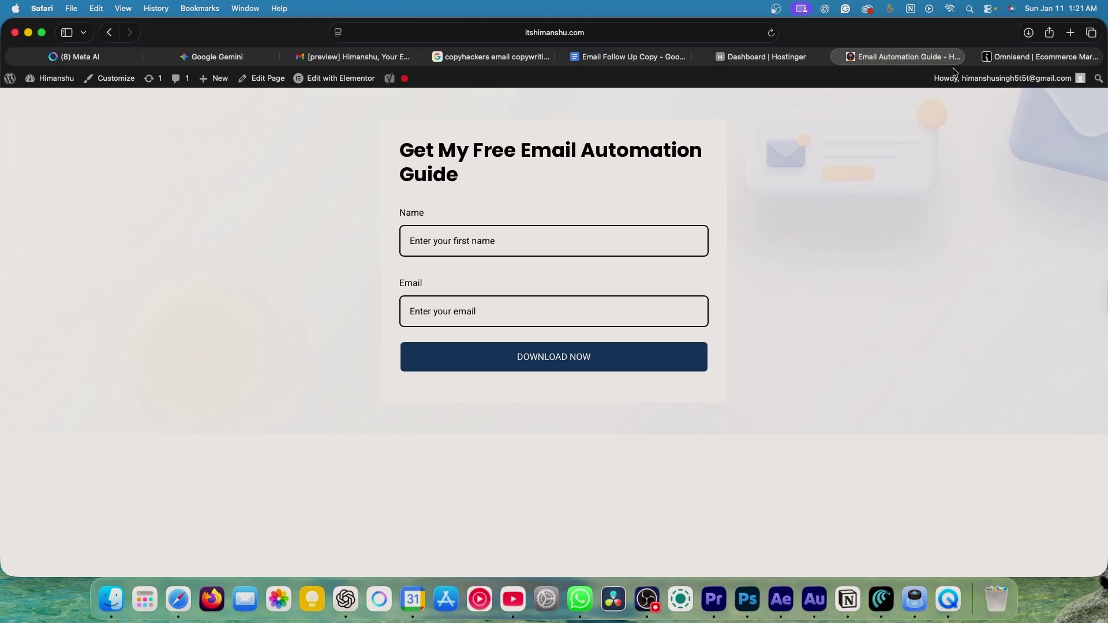
left_click(1023, 57)
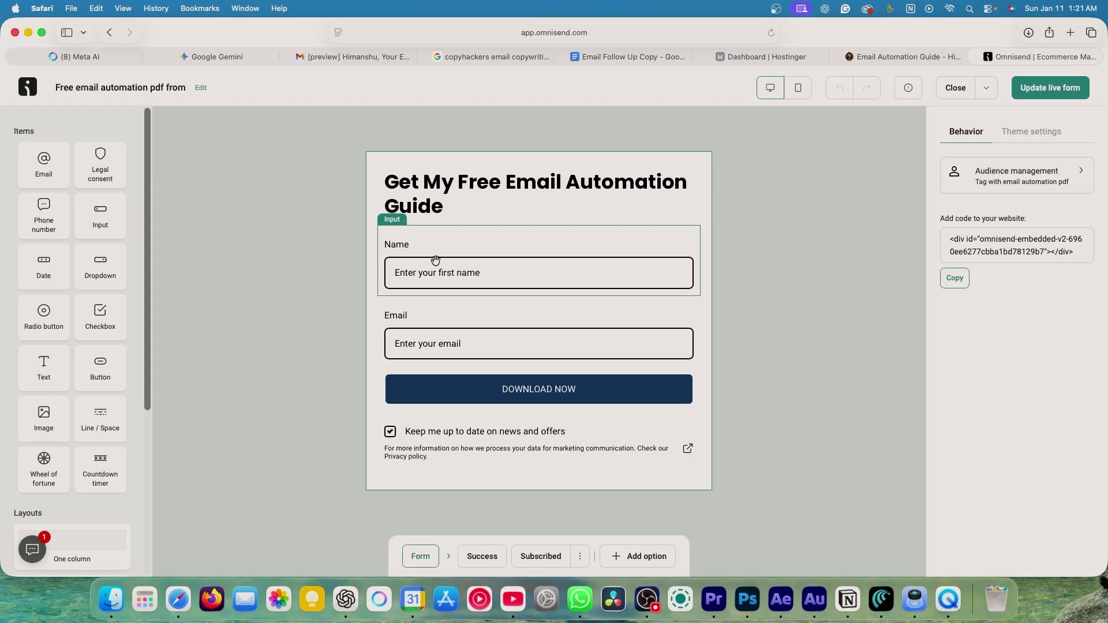
left_click(108, 33)
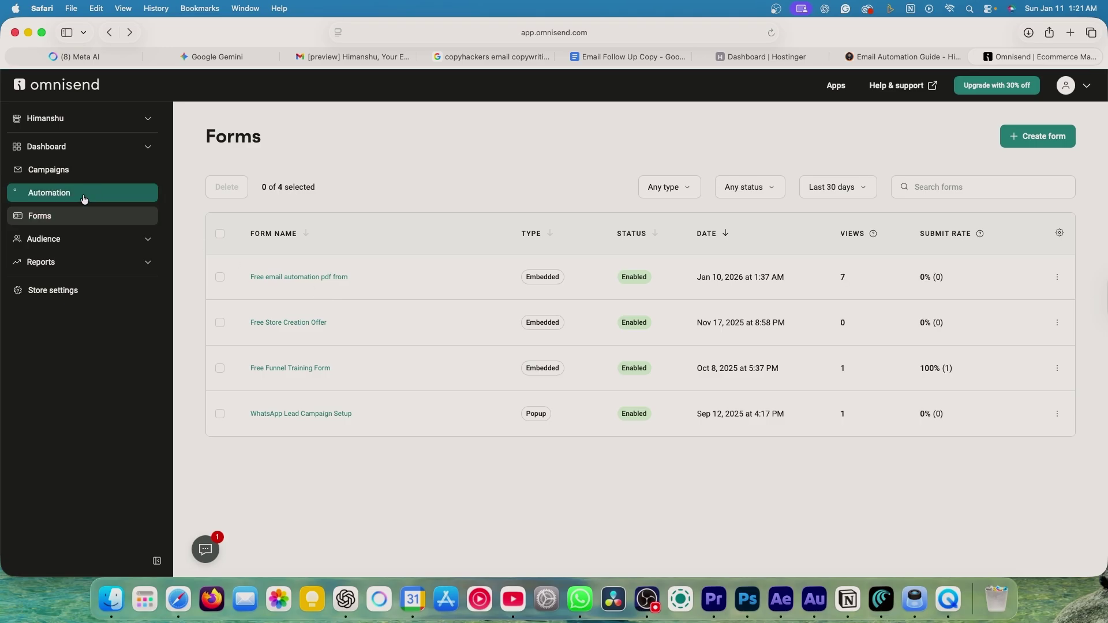
Create a new automation workflow from the pre-built Welcome Email template.
left_click(86, 195)
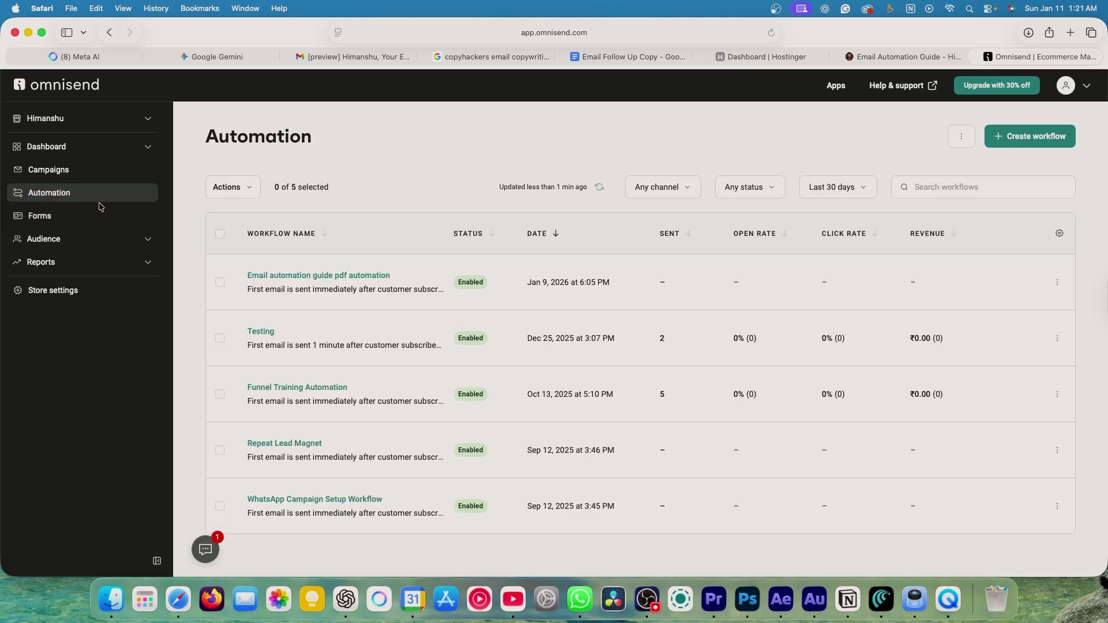
left_click(101, 214)
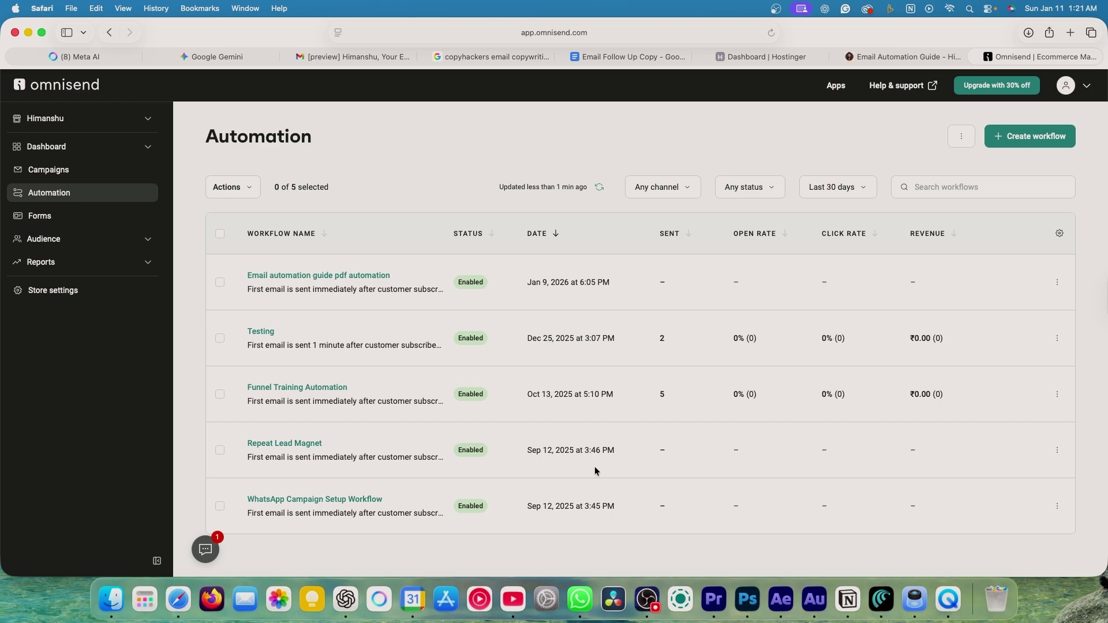
left_click(1021, 140)
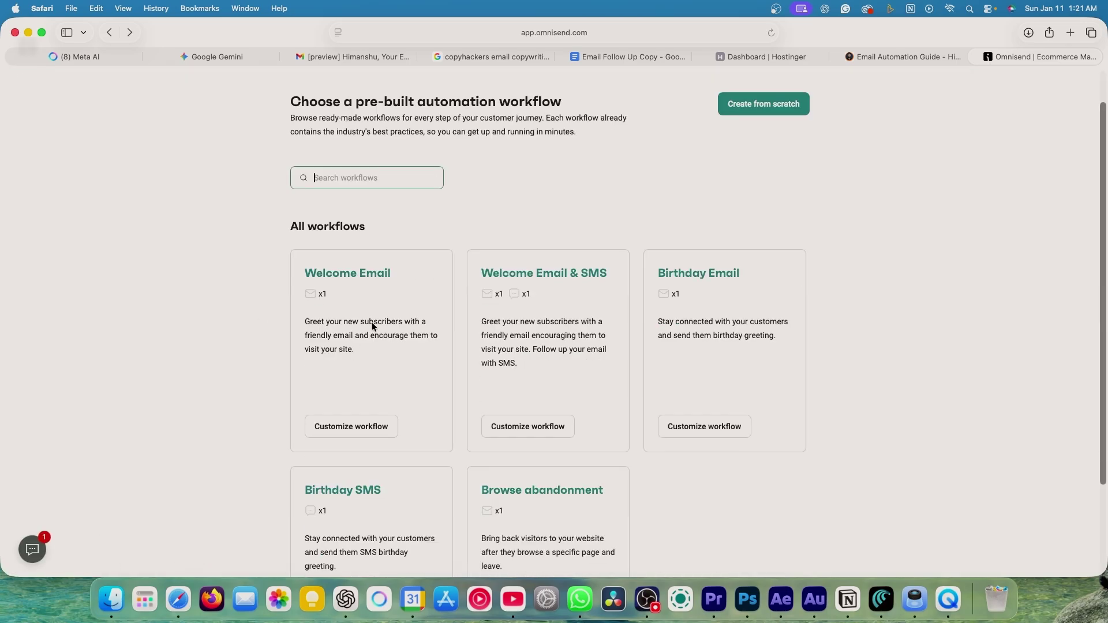
scroll(543, 271, "down", 4)
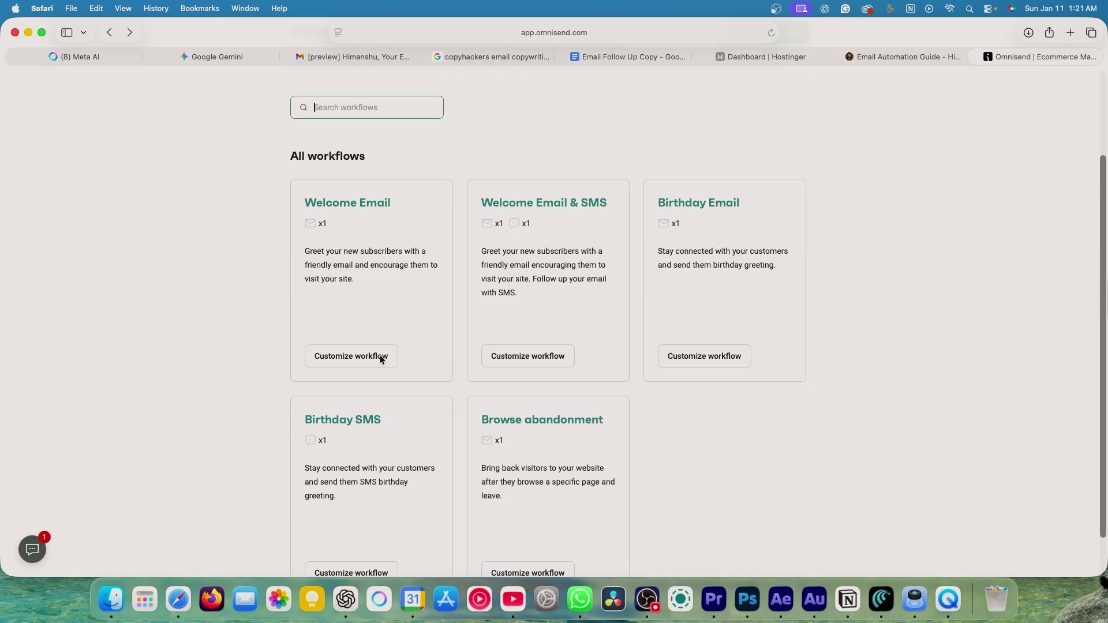
scroll(788, 500, "down", 2)
scroll(791, 482, "up", 5)
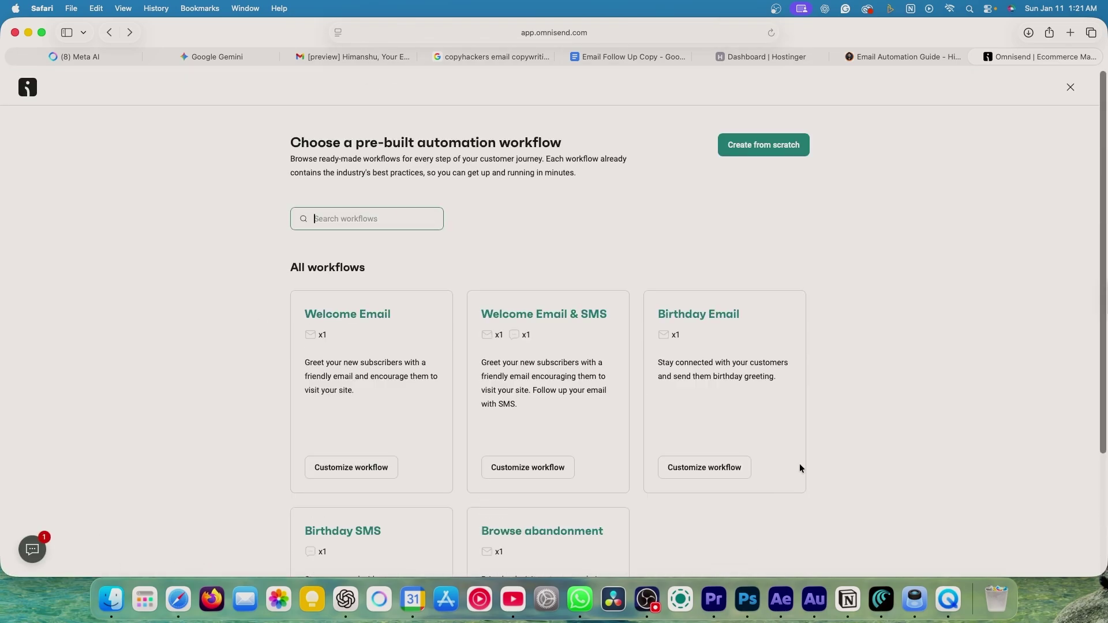
scroll(268, 263, "down", 2)
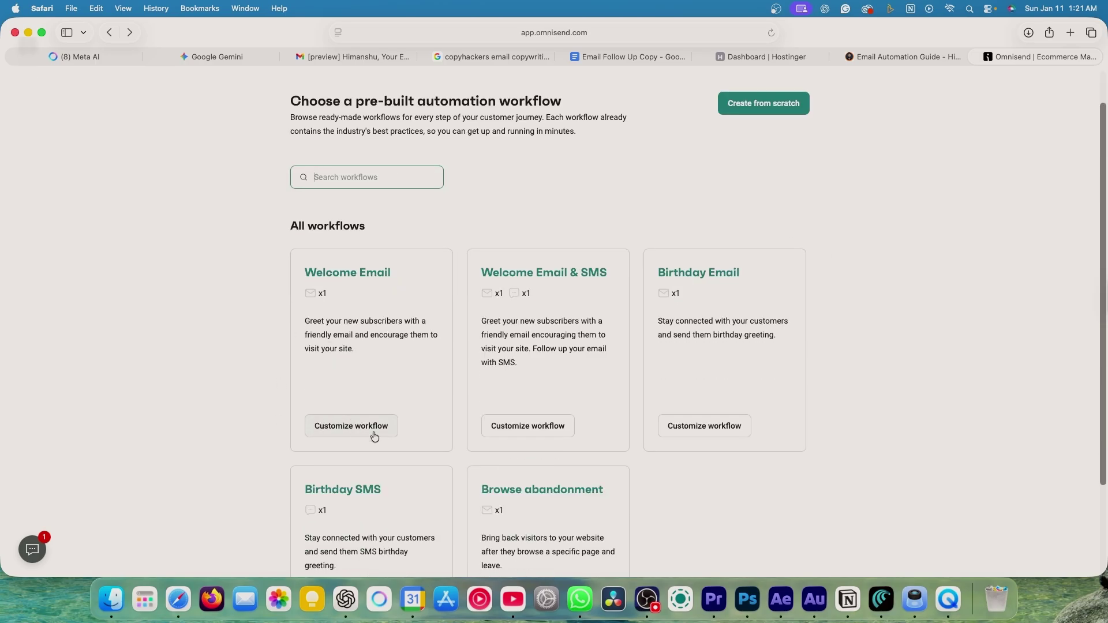
scroll(575, 309, "down", 1)
scroll(575, 309, "down", 4)
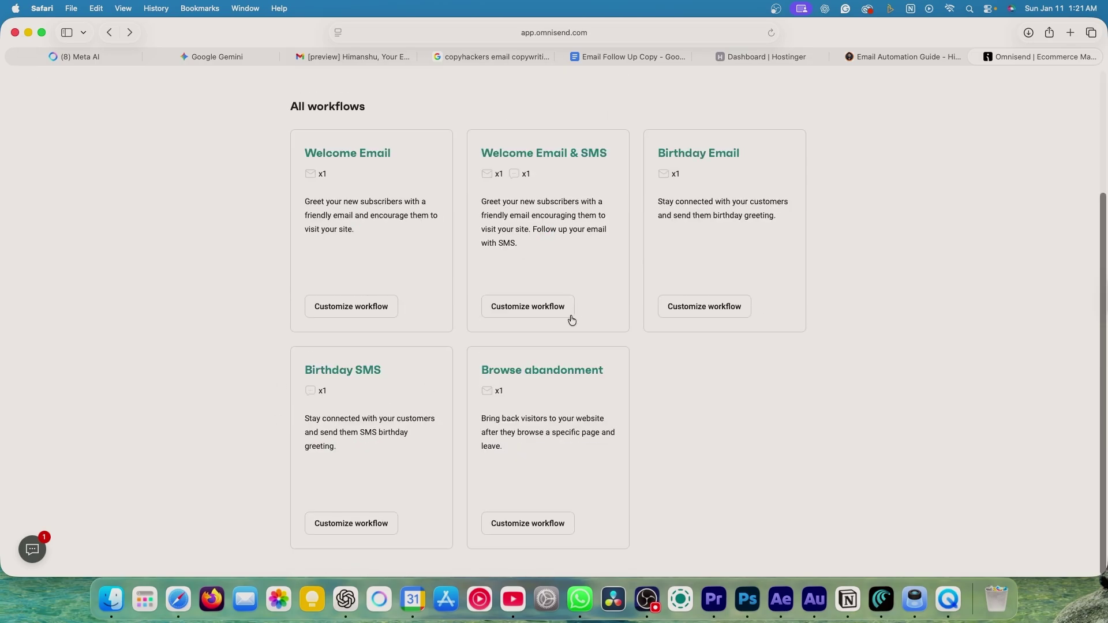
scroll(664, 445, "up", 1)
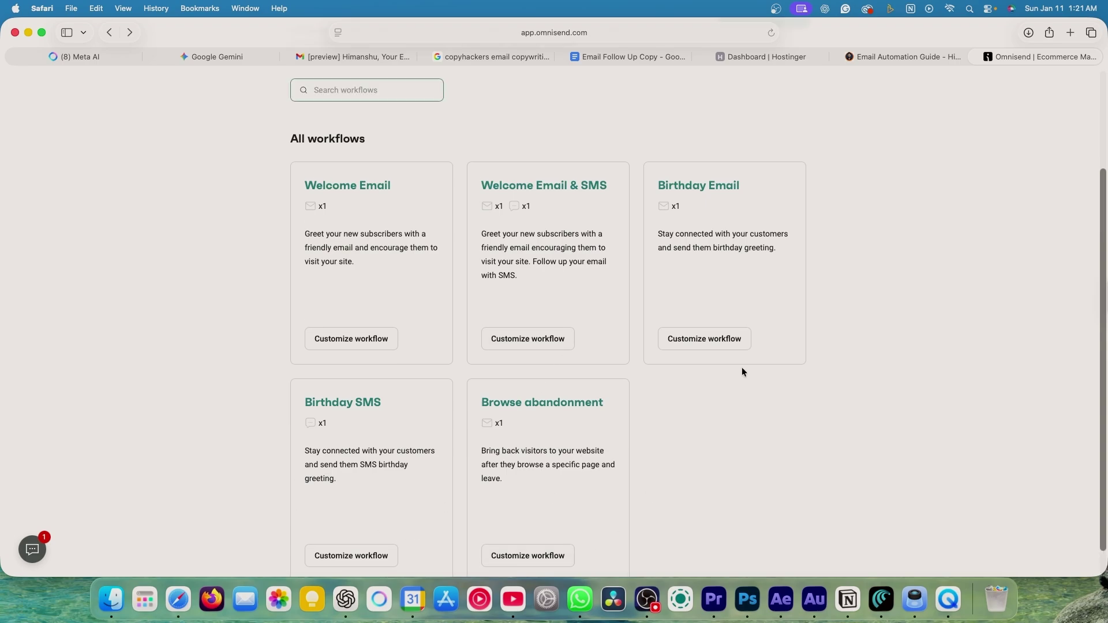
scroll(751, 351, "up", 1)
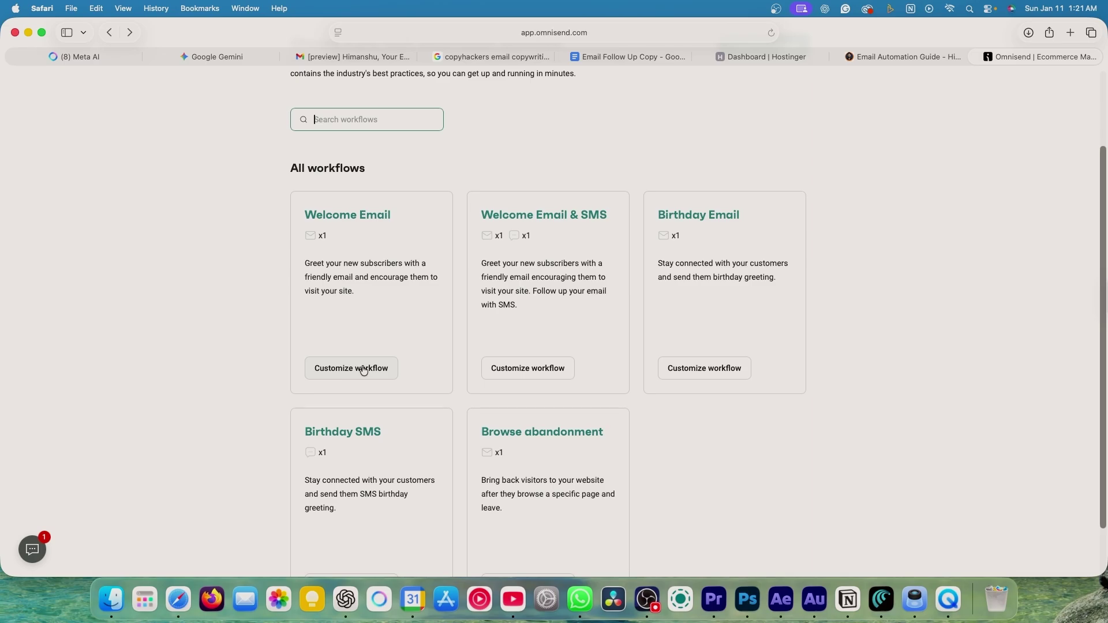
left_click(386, 369)
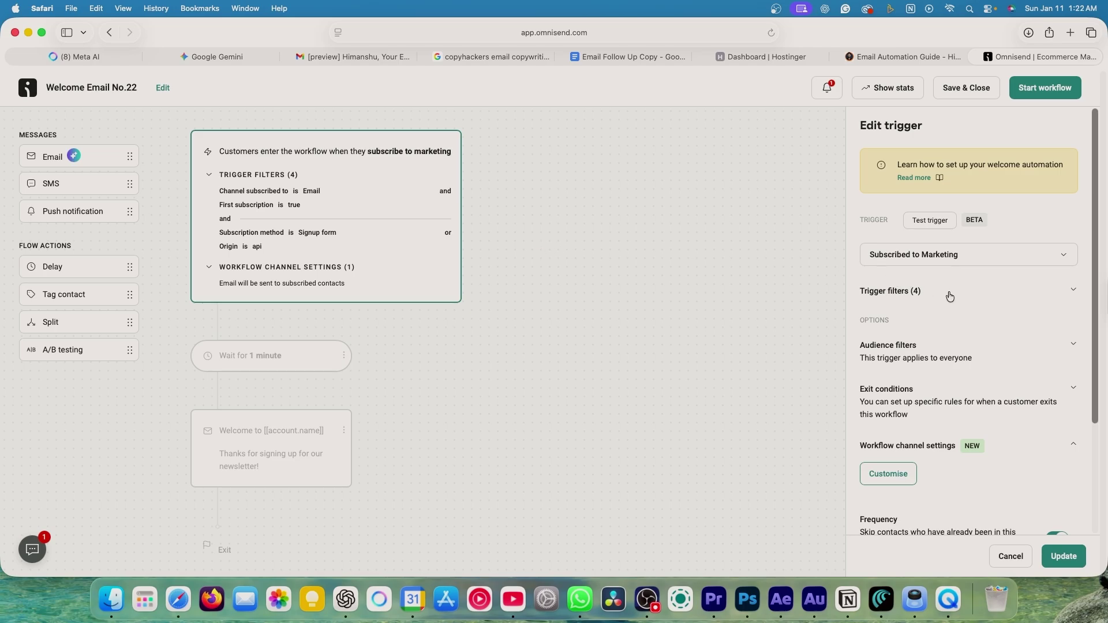
Examine the workflow trigger's filters, including the Subscription method filter's settings, and close the trigger settings without changes.
left_click(1073, 293)
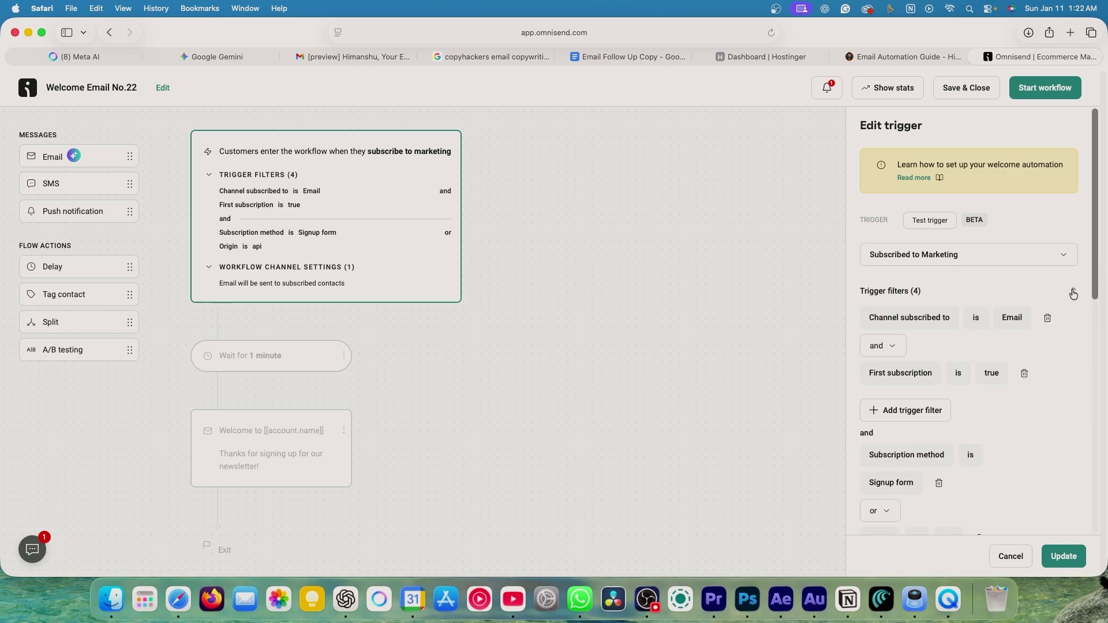
scroll(1073, 293, "down", 1)
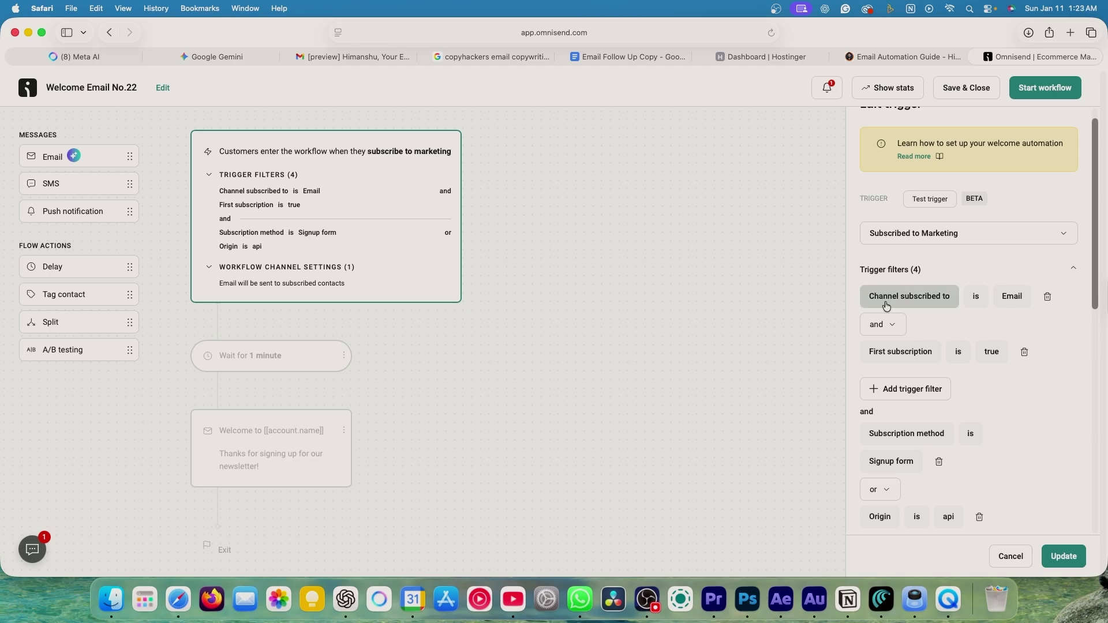
mouse_move(892, 304)
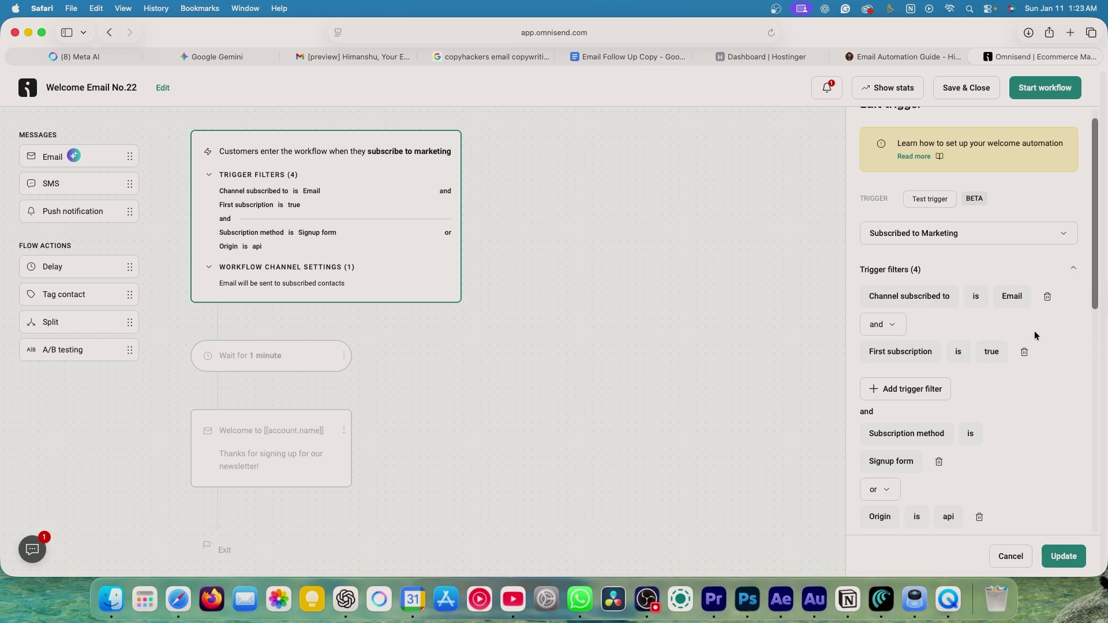
scroll(1035, 331, "down", 2)
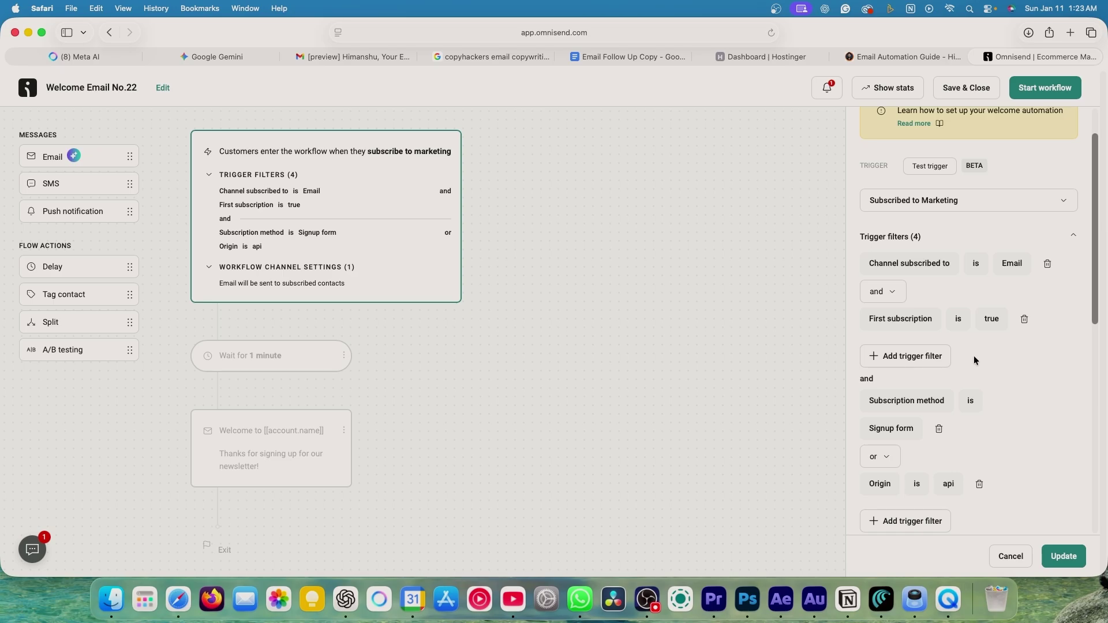
scroll(981, 352, "down", 3)
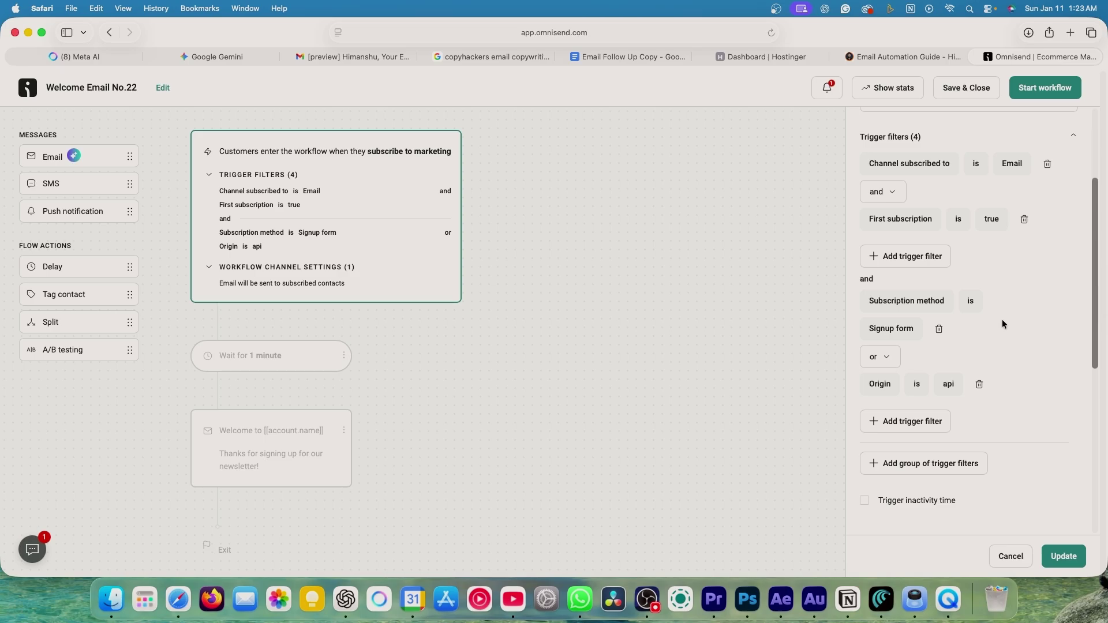
left_click(897, 336)
left_click(921, 369)
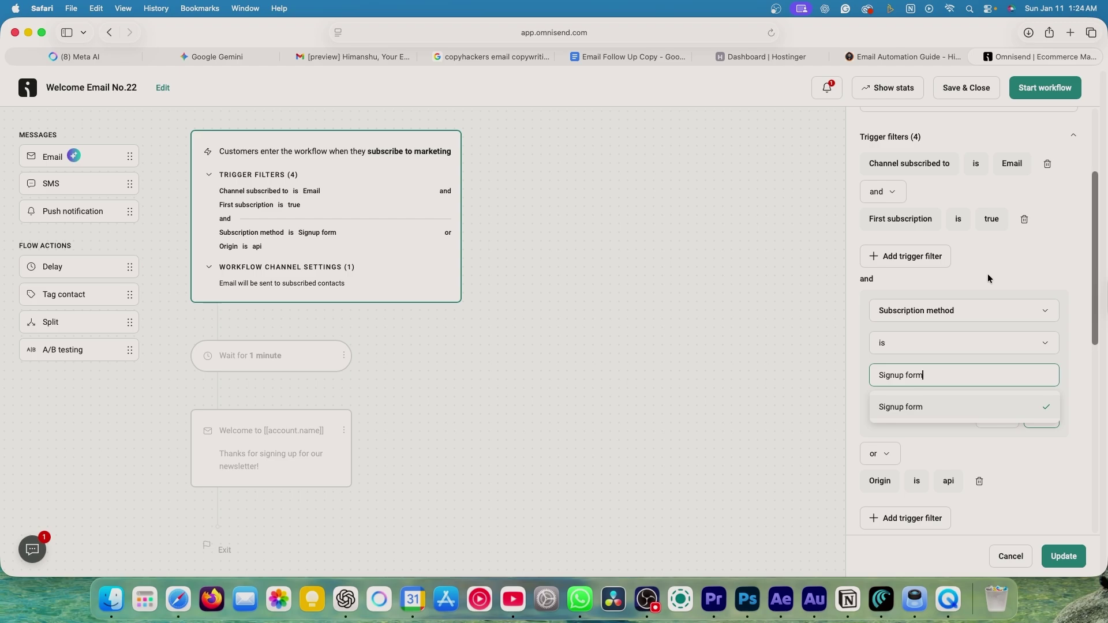
left_click(1071, 380)
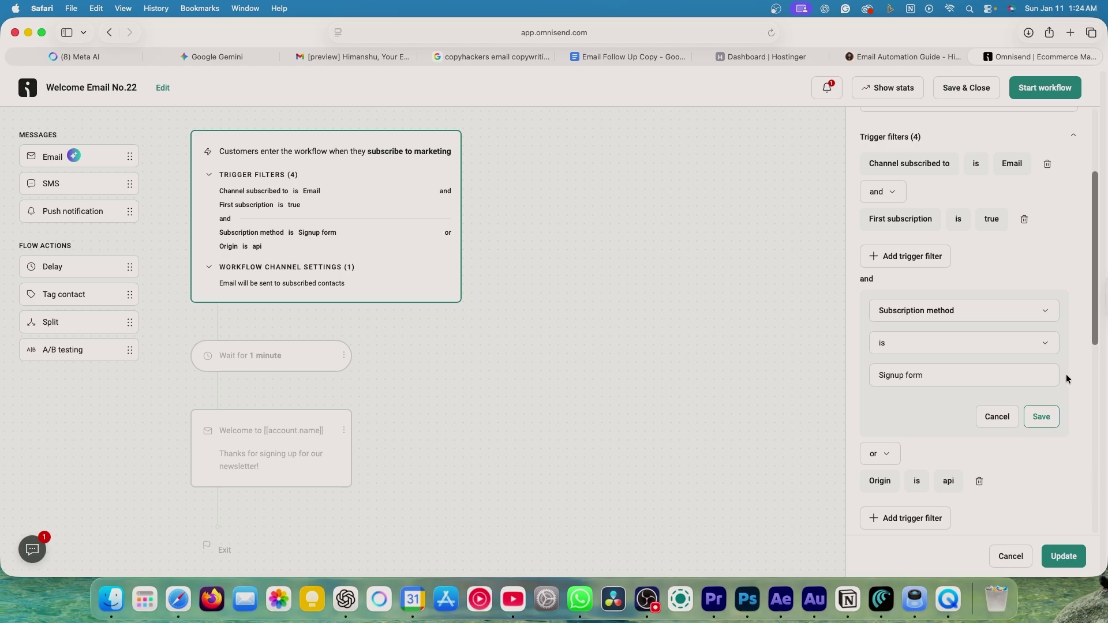
left_click(991, 426)
scroll(1007, 311, "down", 3)
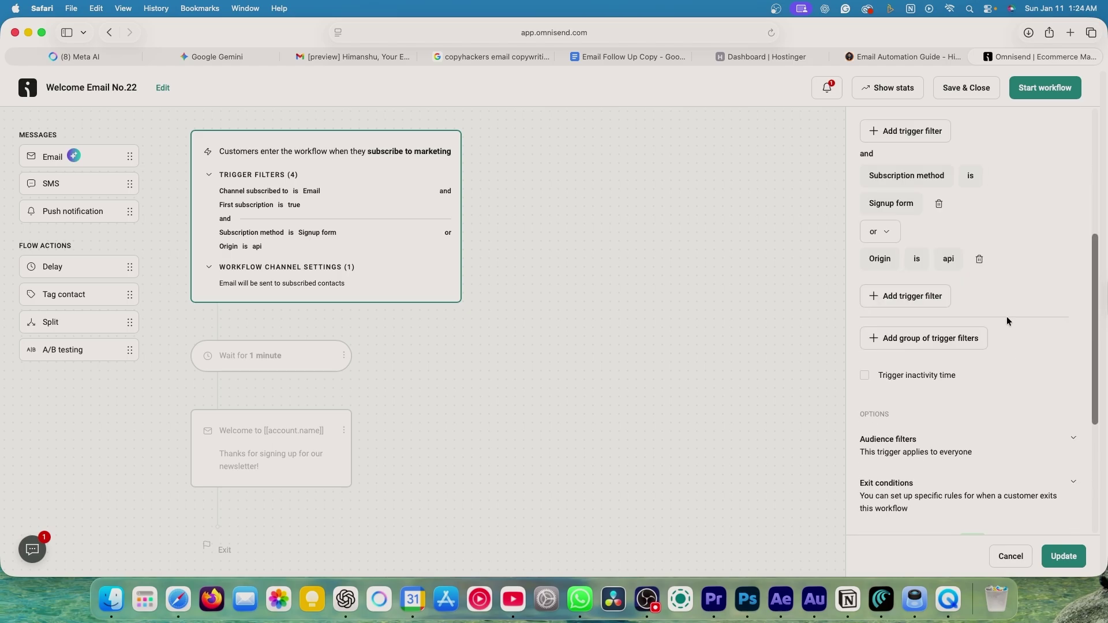
scroll(1007, 316, "up", 5)
scroll(986, 390, "down", 5)
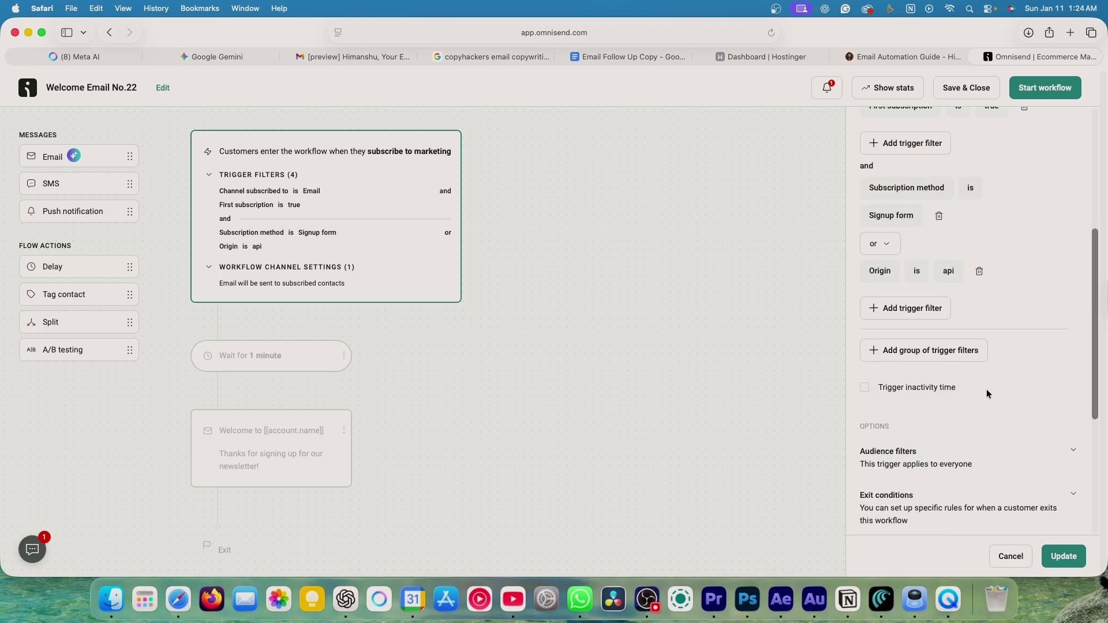
scroll(993, 387, "down", 1)
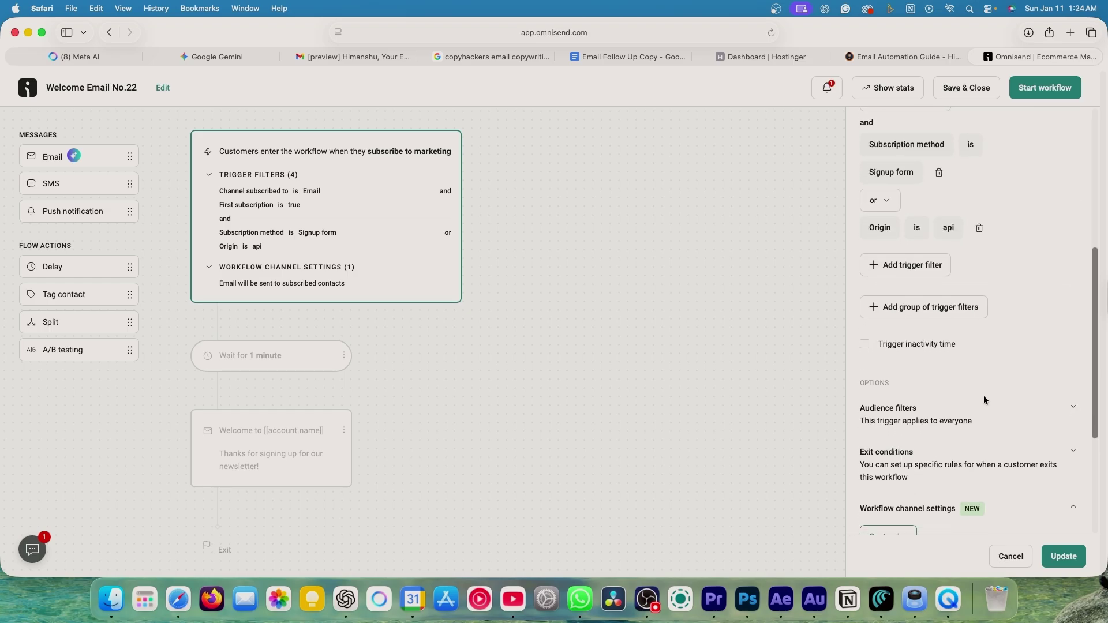
left_click(523, 406)
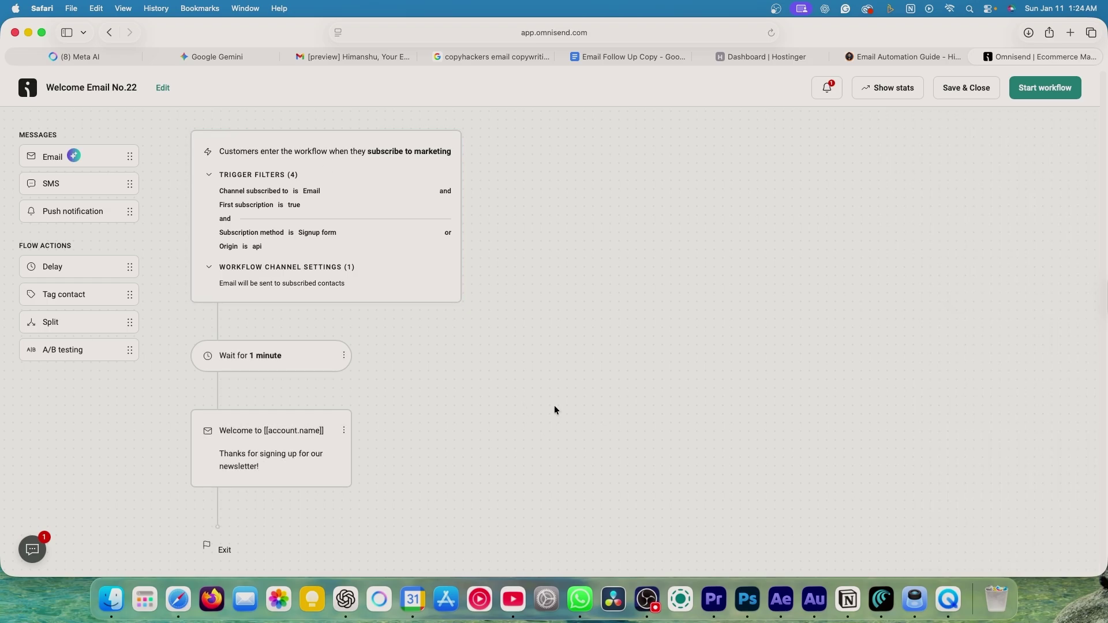
Review the settings of the welcome email and of the delay preceding it.
left_click(298, 432)
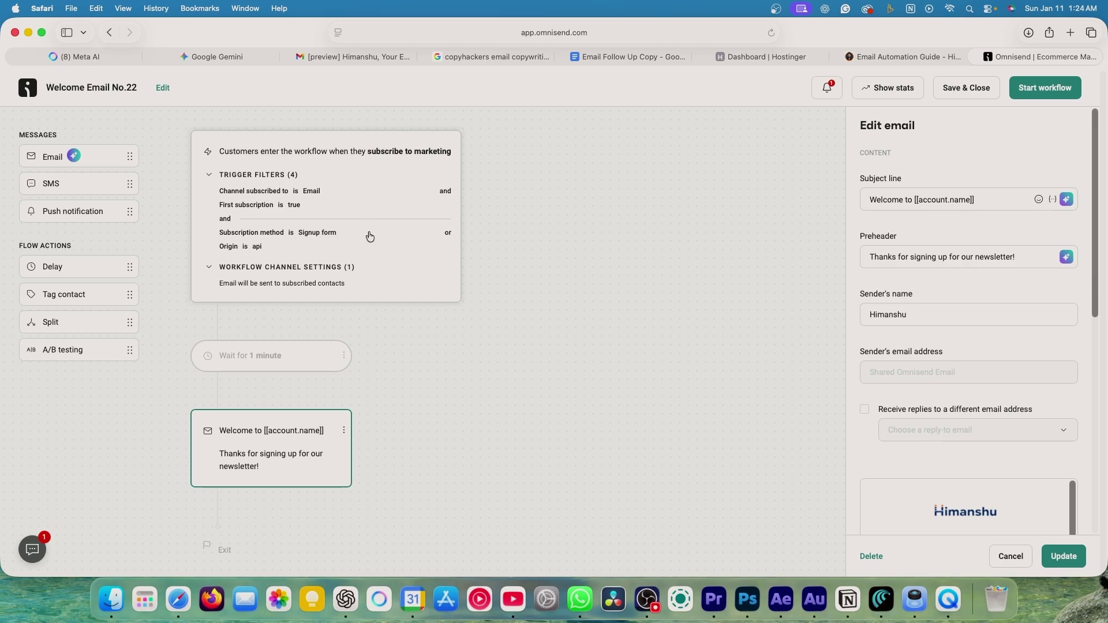
left_click(260, 356)
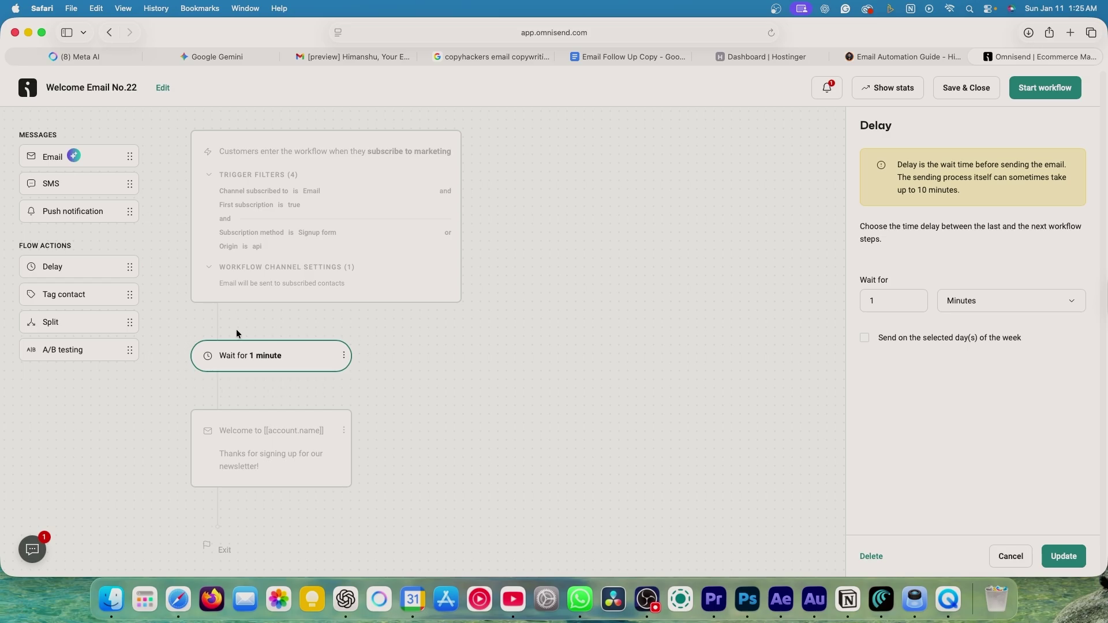
left_click(223, 426)
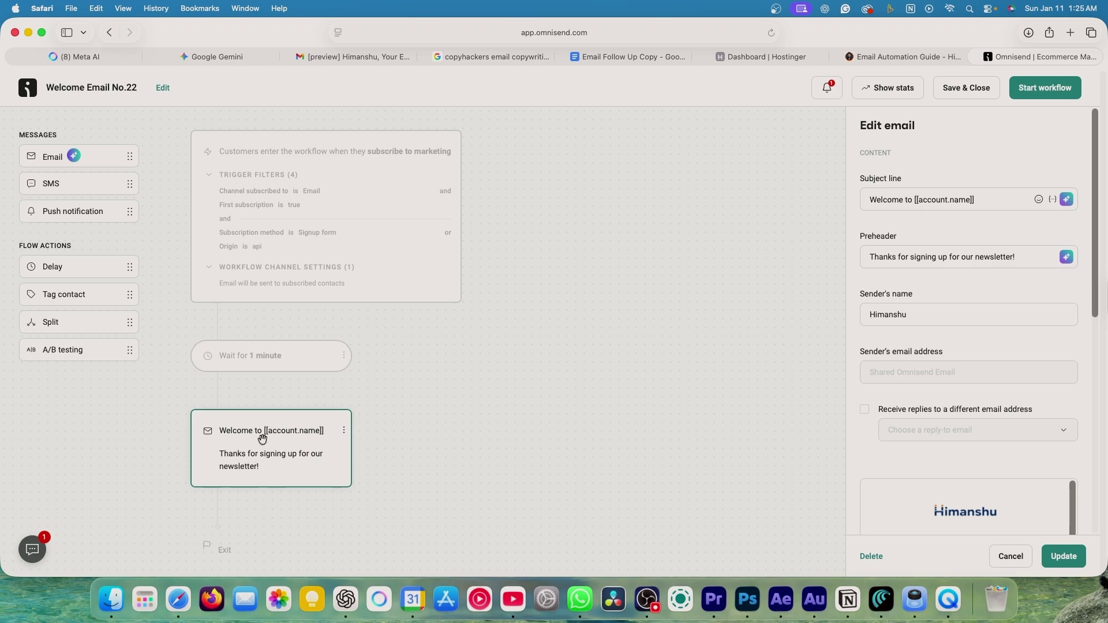
Duplicate the 1-minute delay and move the copy below the welcome email.
left_click(344, 358)
left_click(324, 397)
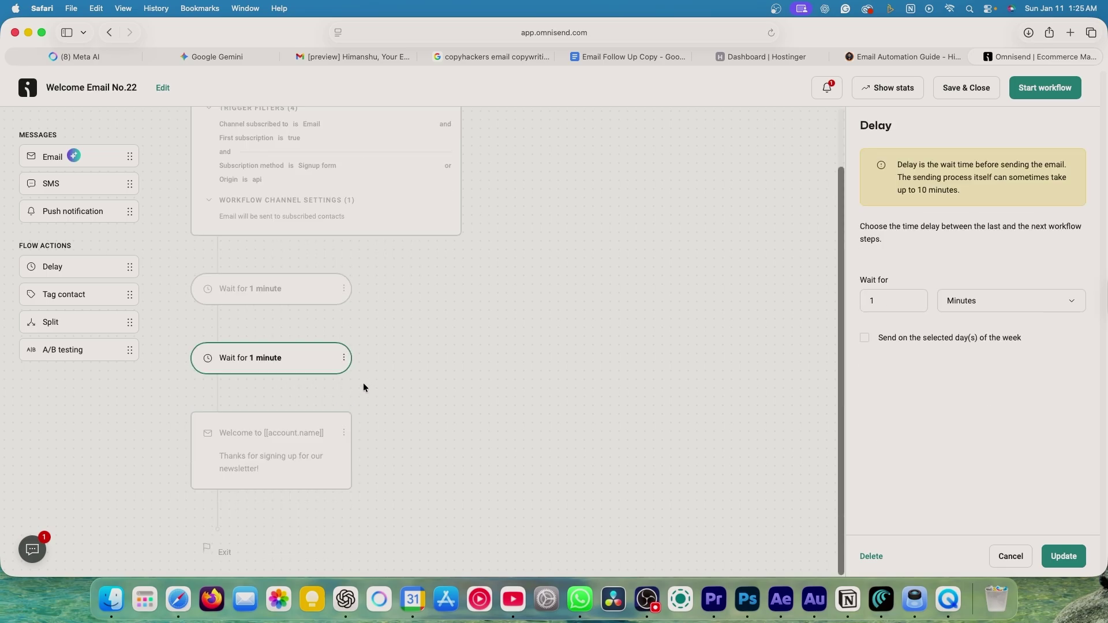
left_click_drag(267, 359, 245, 502)
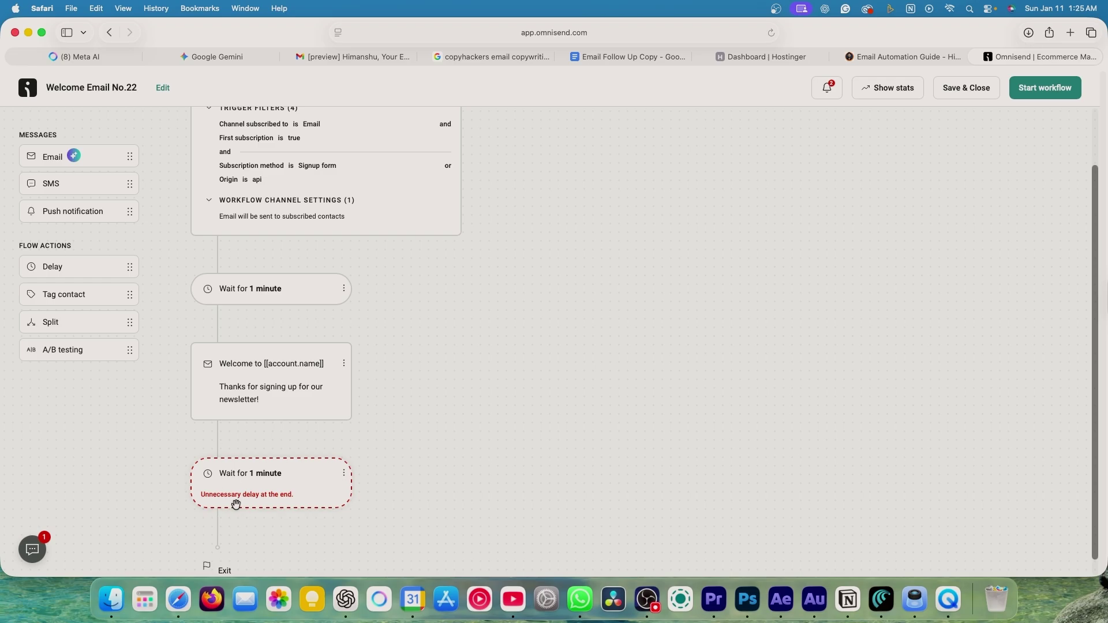
Duplicate the welcome email in the workflow.
left_click(345, 364)
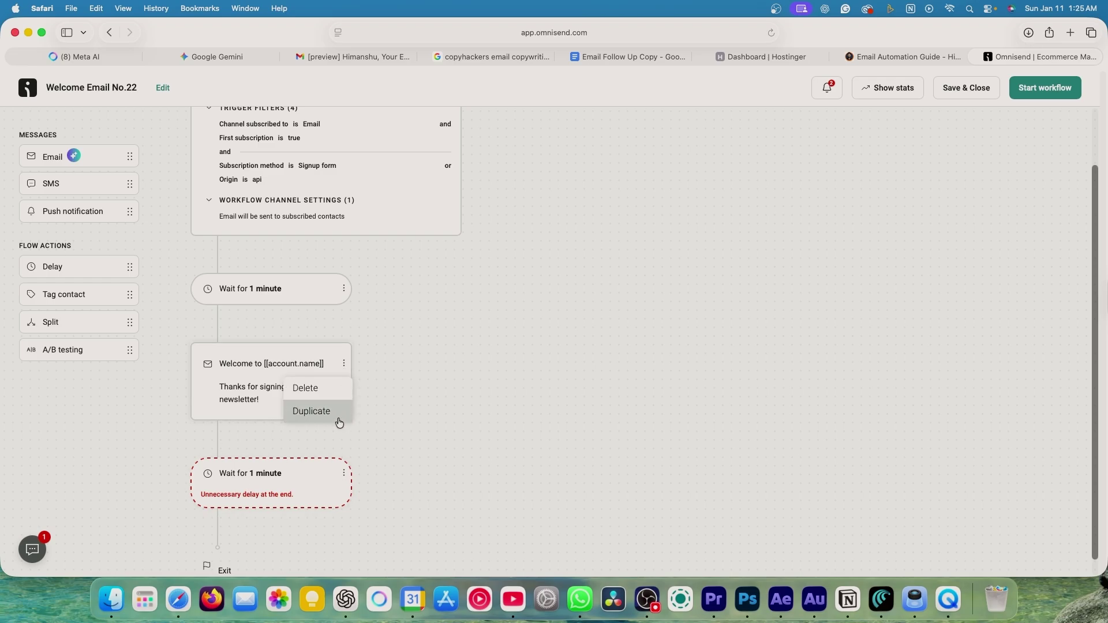
left_click(335, 417)
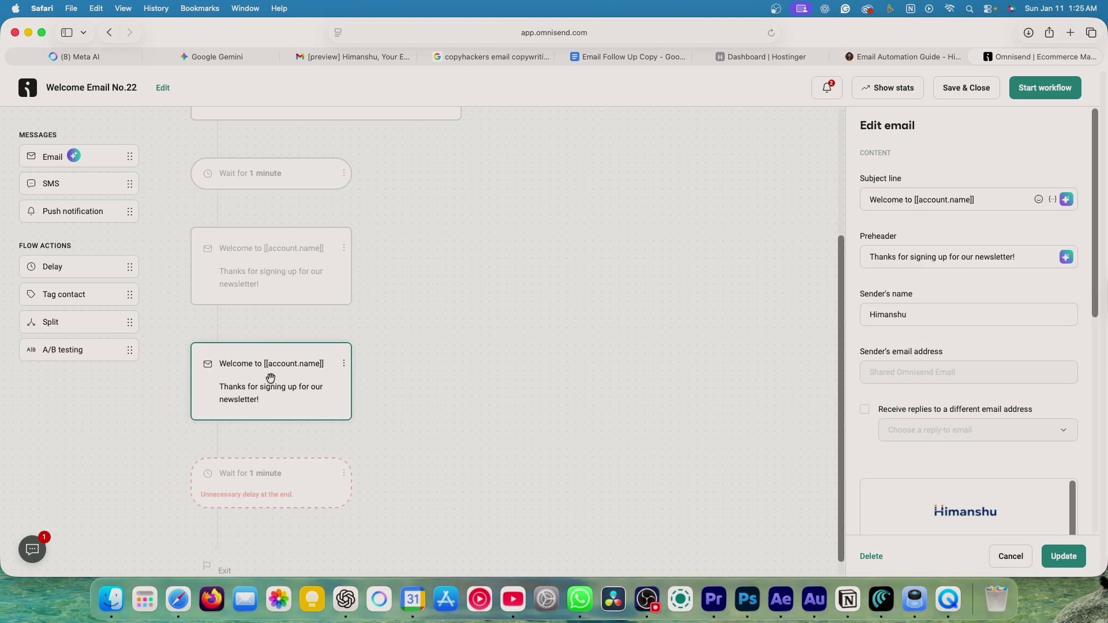
Move the duplicated welcome email below the second 1-minute delay, directly before the workflow's exit.
left_click_drag(272, 376, 338, 433)
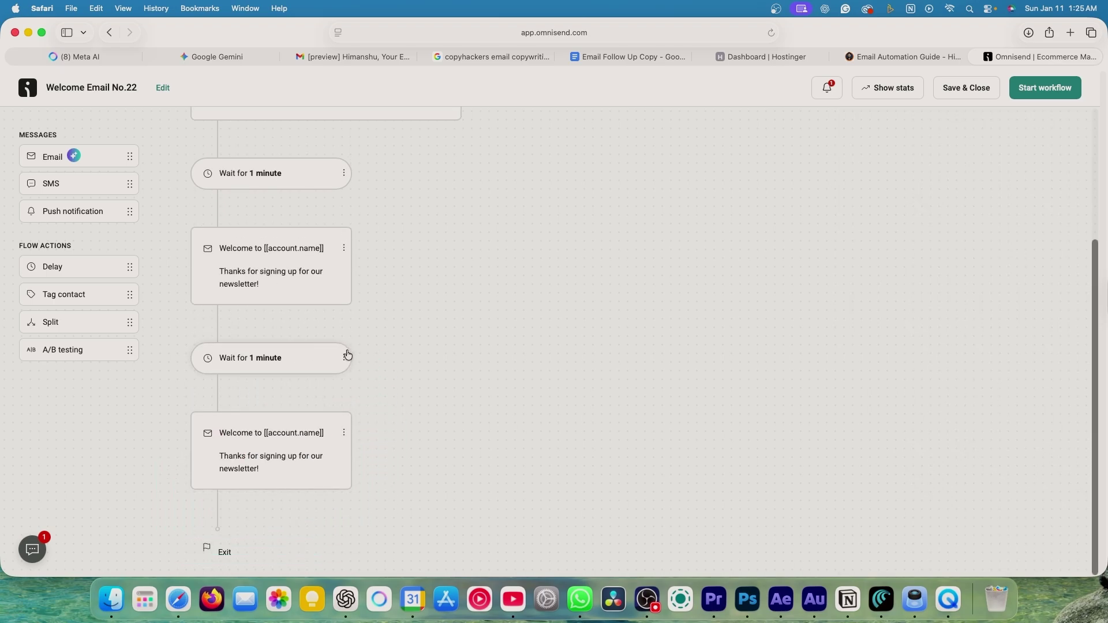
scroll(369, 343, "up", 1)
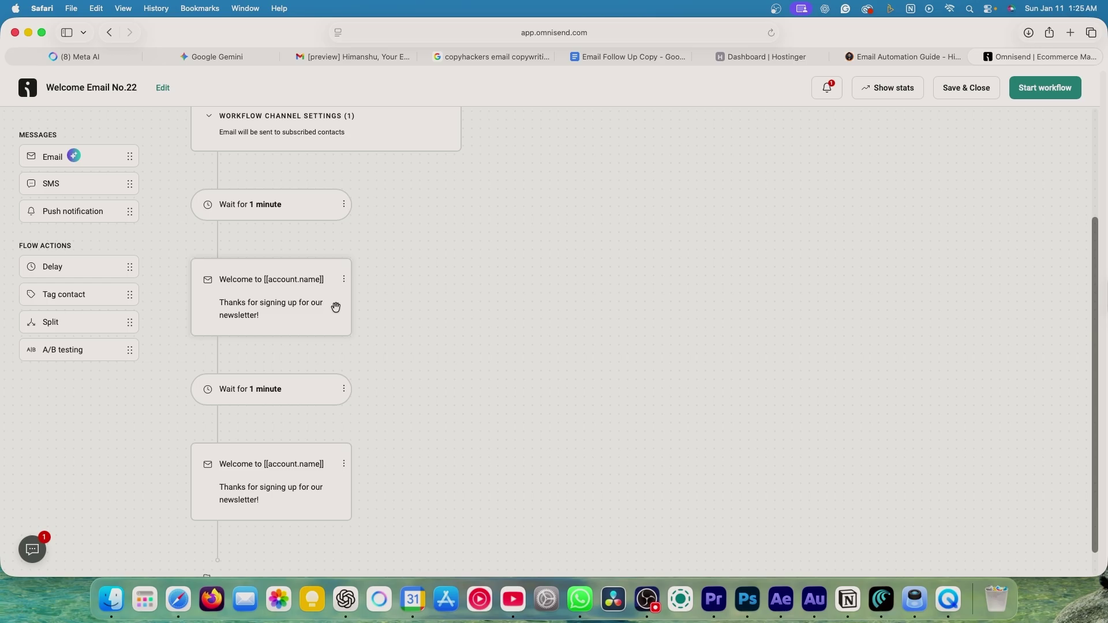
scroll(358, 303, "up", 5)
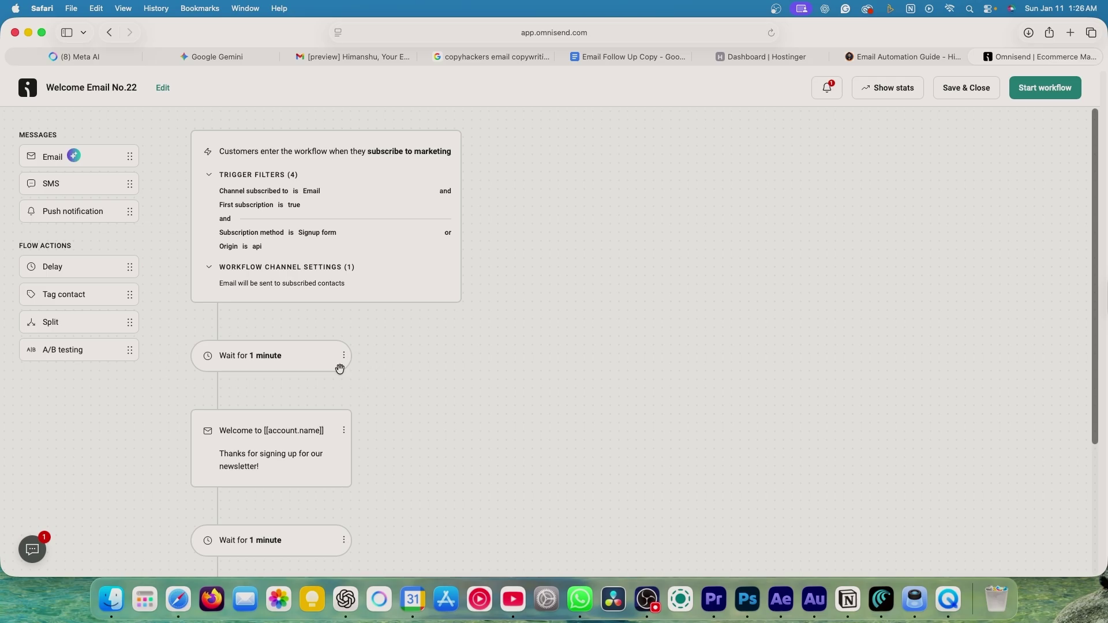
scroll(340, 370, "down", 4)
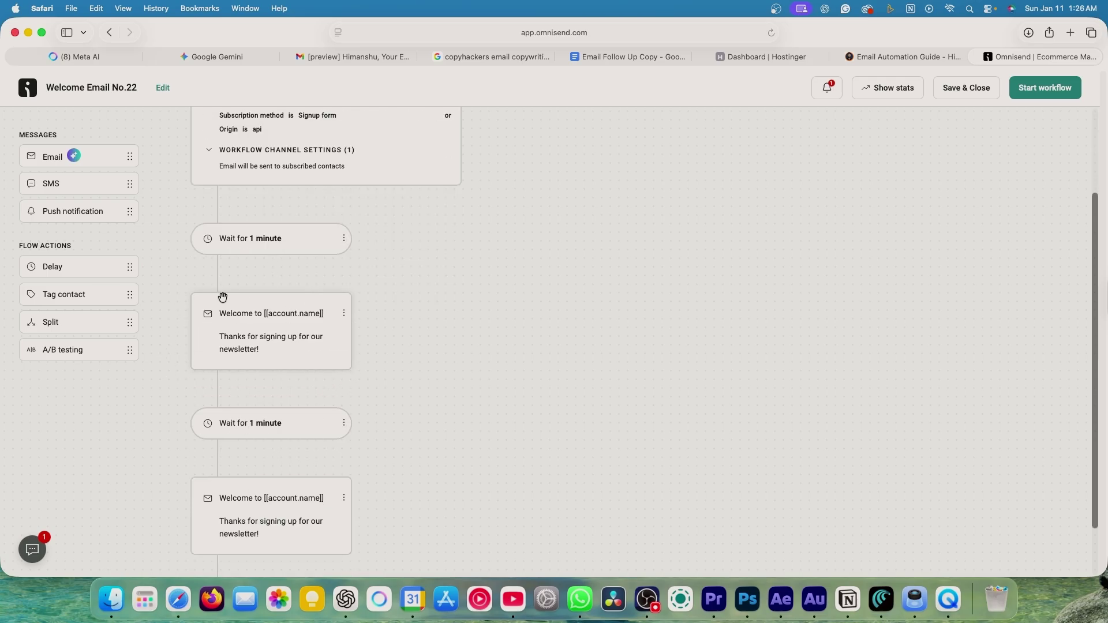
scroll(220, 295, "down", 1)
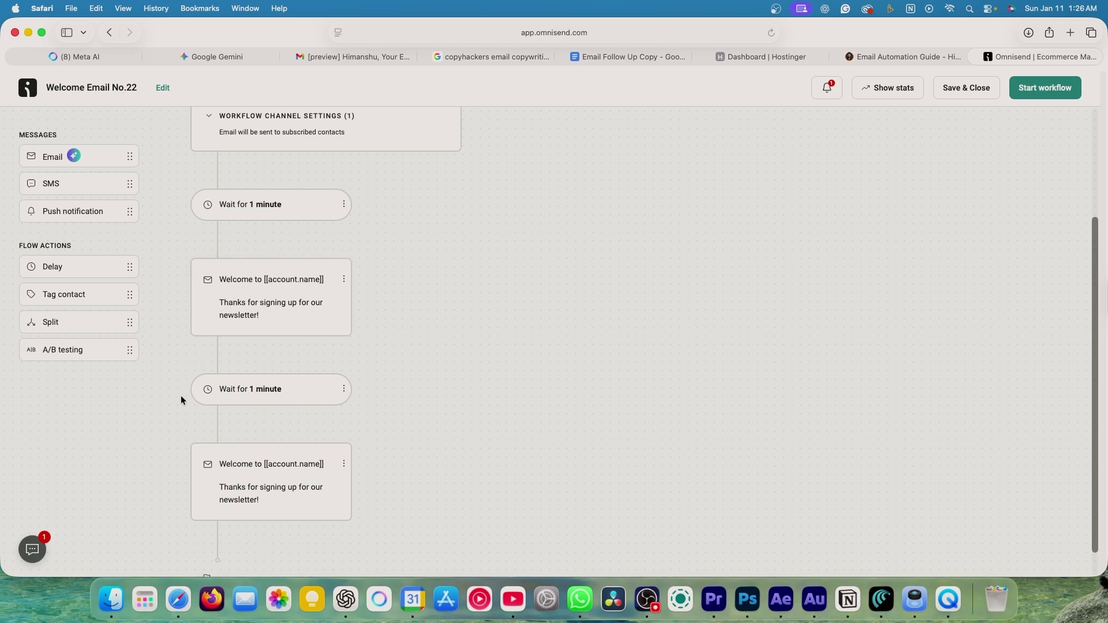
scroll(240, 432, "down", 1)
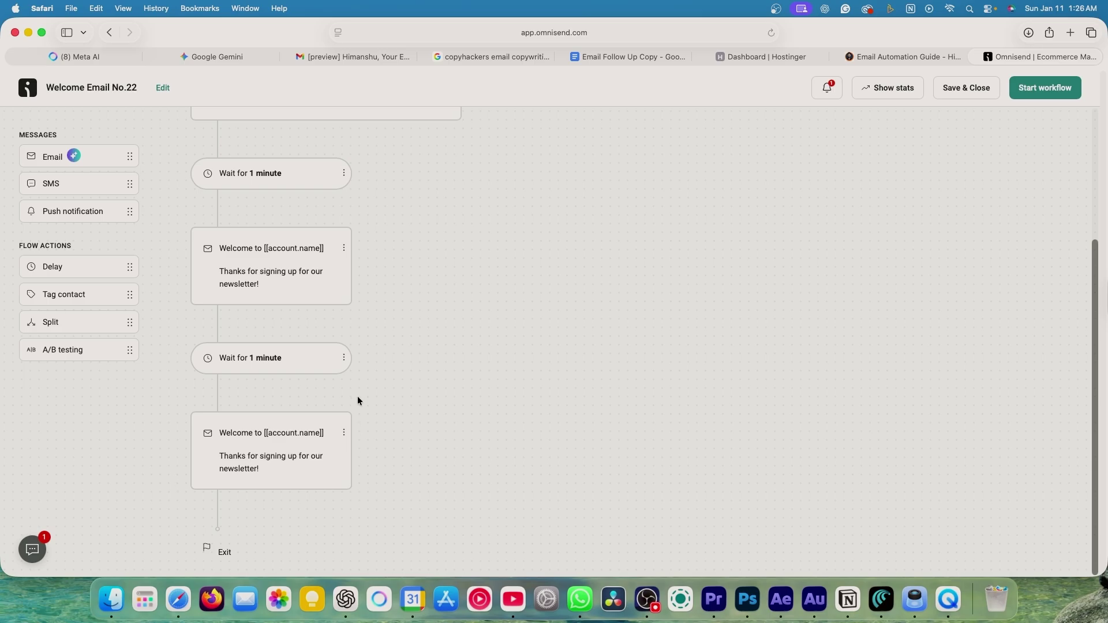
Duplicate the second 1-minute delay and the second welcome email, placing the copies below them as a third delay-and-email pair.
left_click(345, 360)
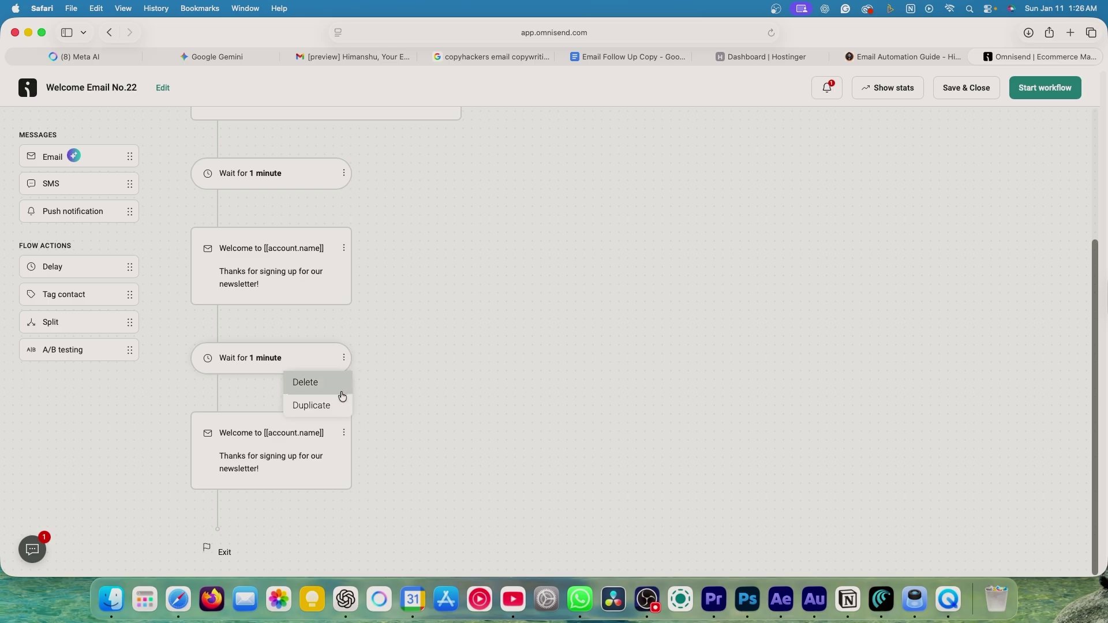
left_click(315, 404)
left_click_drag(272, 366, 289, 456)
left_click(344, 344)
left_click(332, 391)
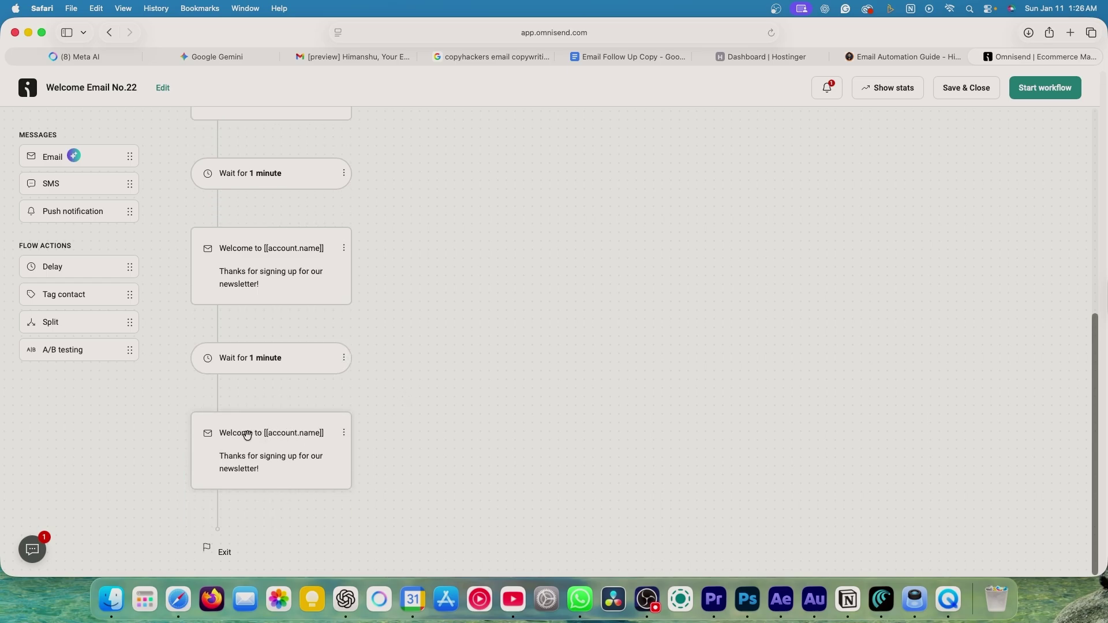
Review the subject line, preheader and sender's name of the last email in the workflow.
left_click(300, 434)
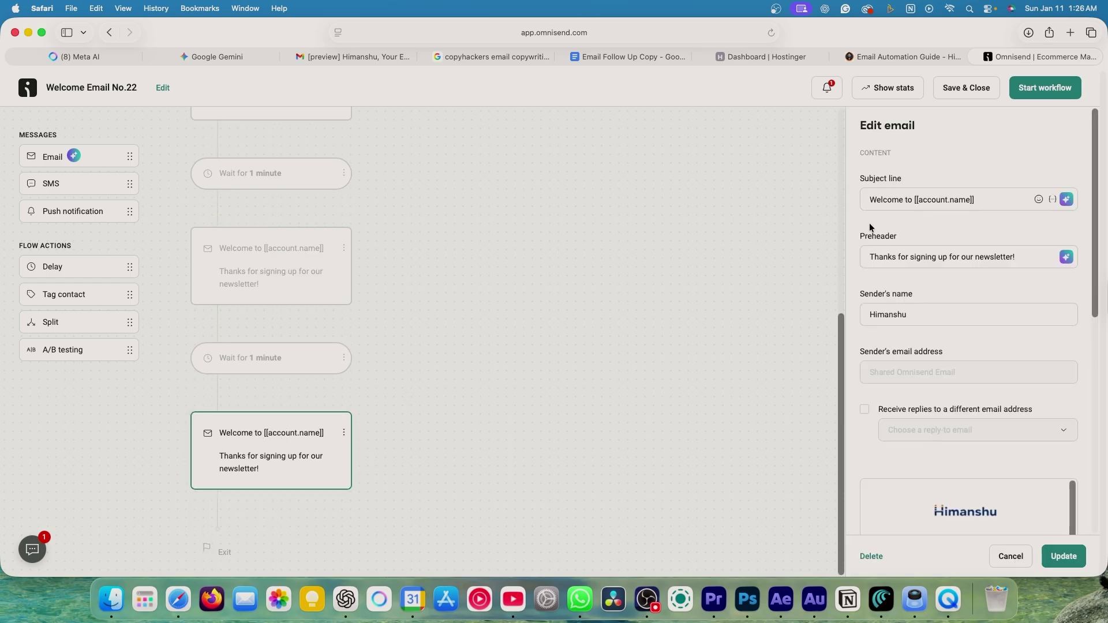
left_click(868, 202)
left_click_drag(974, 200, 870, 200)
left_click_drag(873, 251, 997, 295)
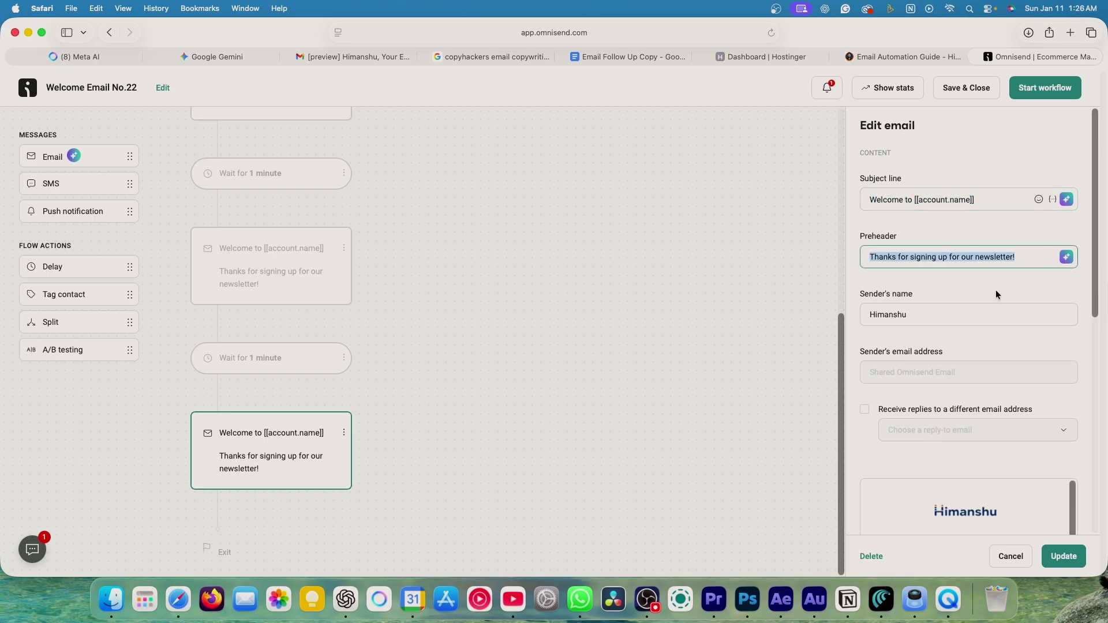
left_click(921, 318)
scroll(466, 289, "up", 5)
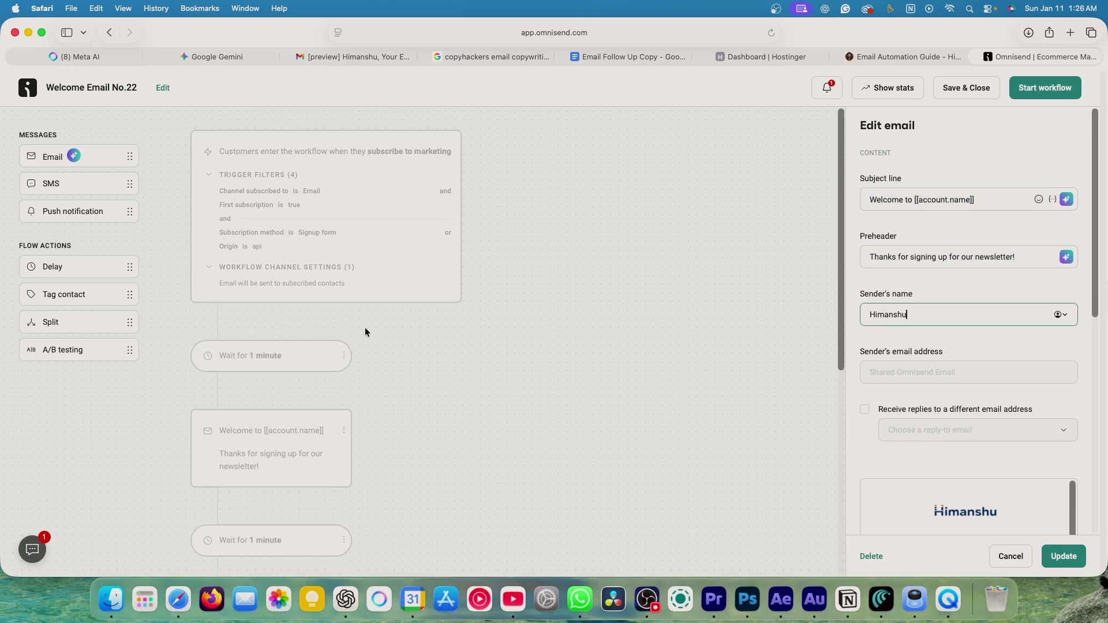
scroll(377, 333, "down", 2)
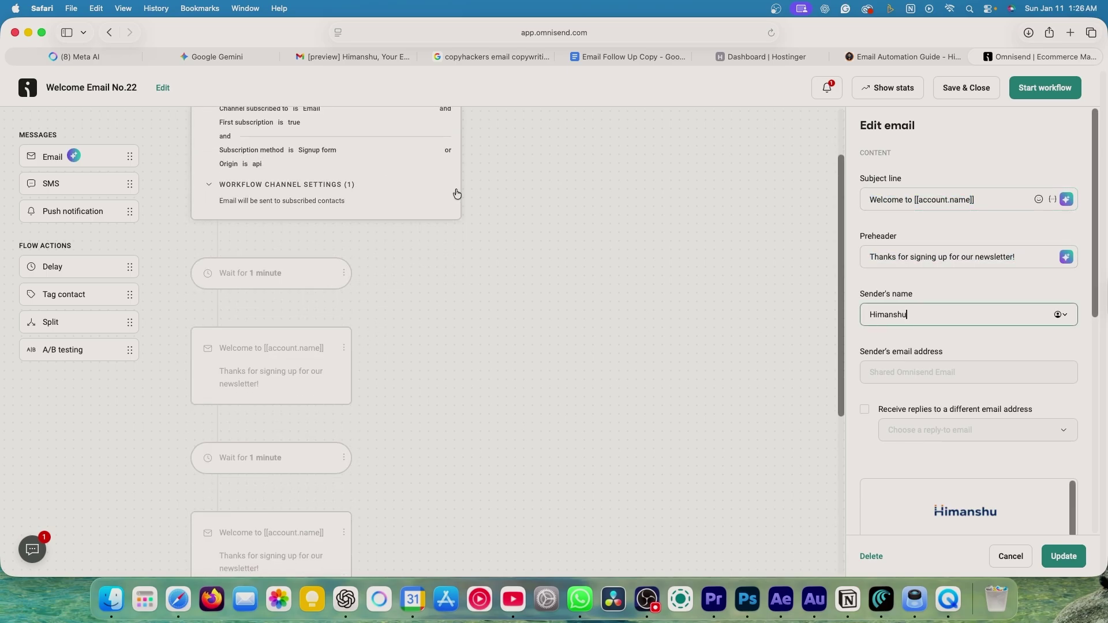
Set the first email's subject line to "Your free pdf".
left_click(304, 354)
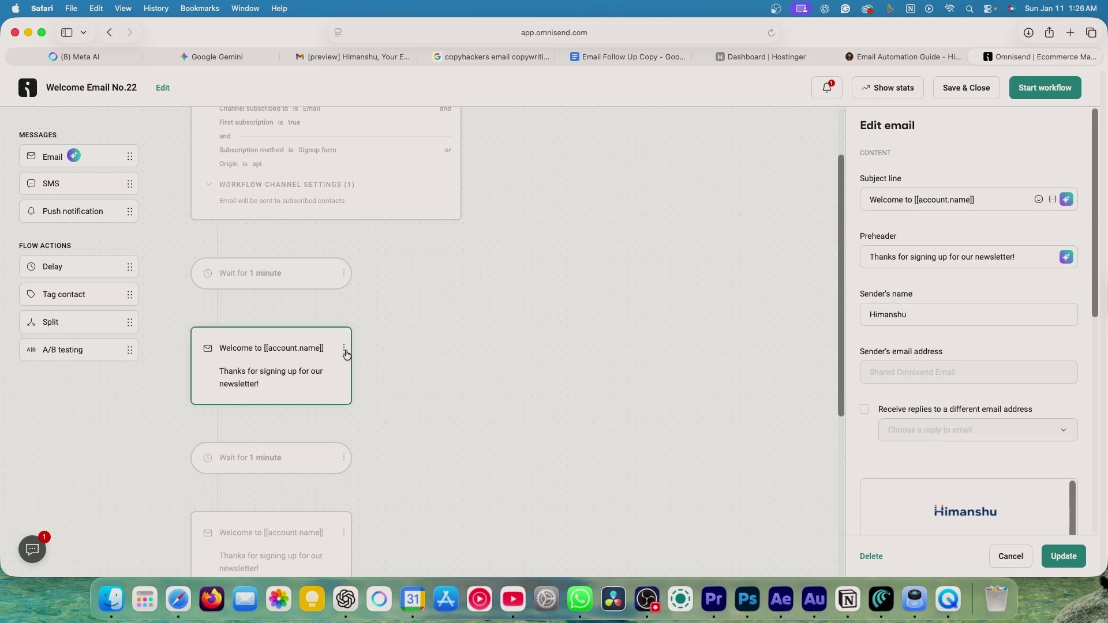
left_click(994, 199)
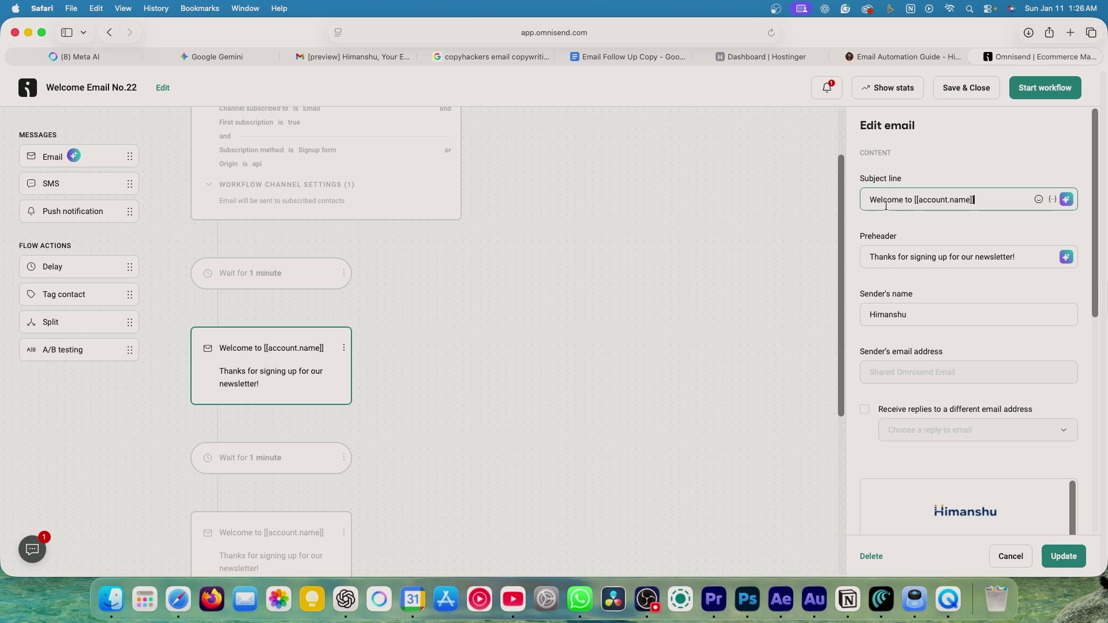
left_click_drag(995, 199, 866, 203)
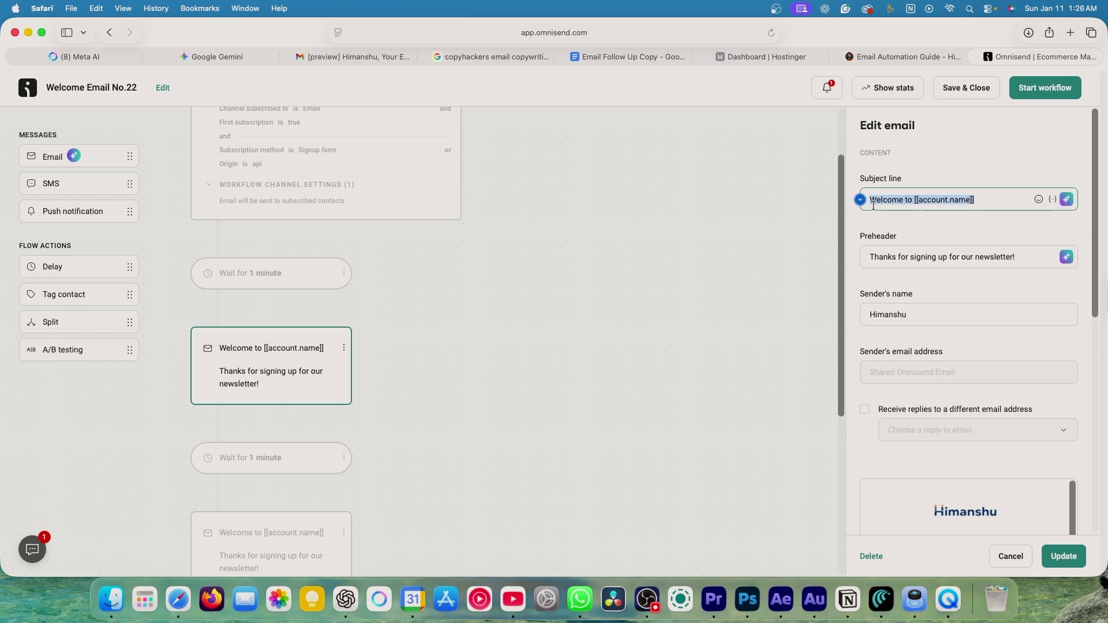
type("YOur")
key("BackSpace")
key("BackSpace")
key("BackSpace")
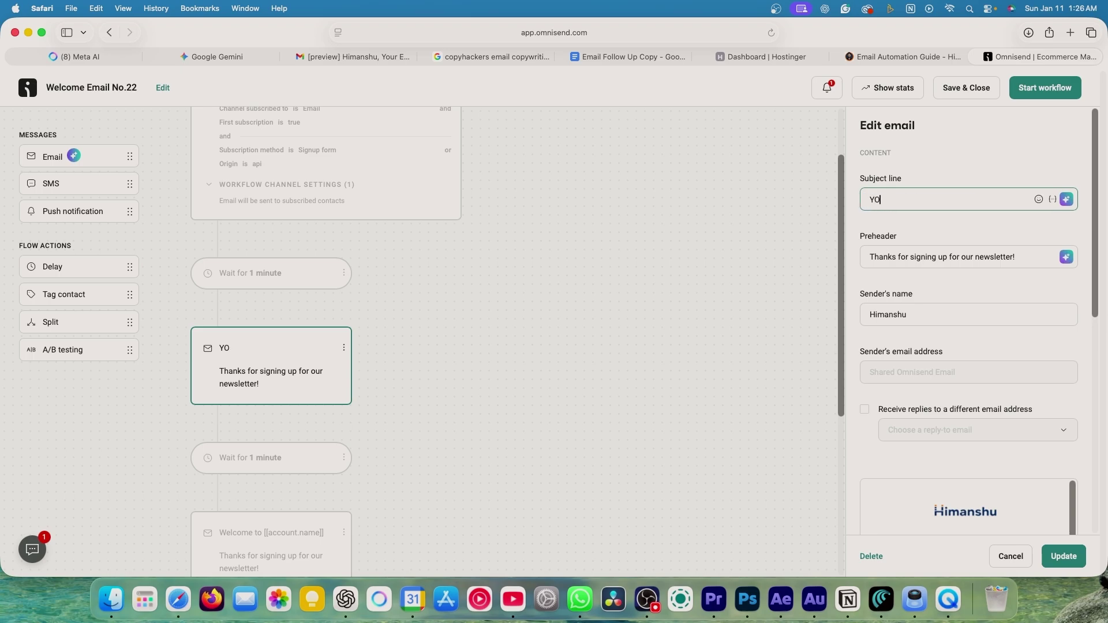
type("our free pdf")
left_click(523, 301)
left_click(303, 370)
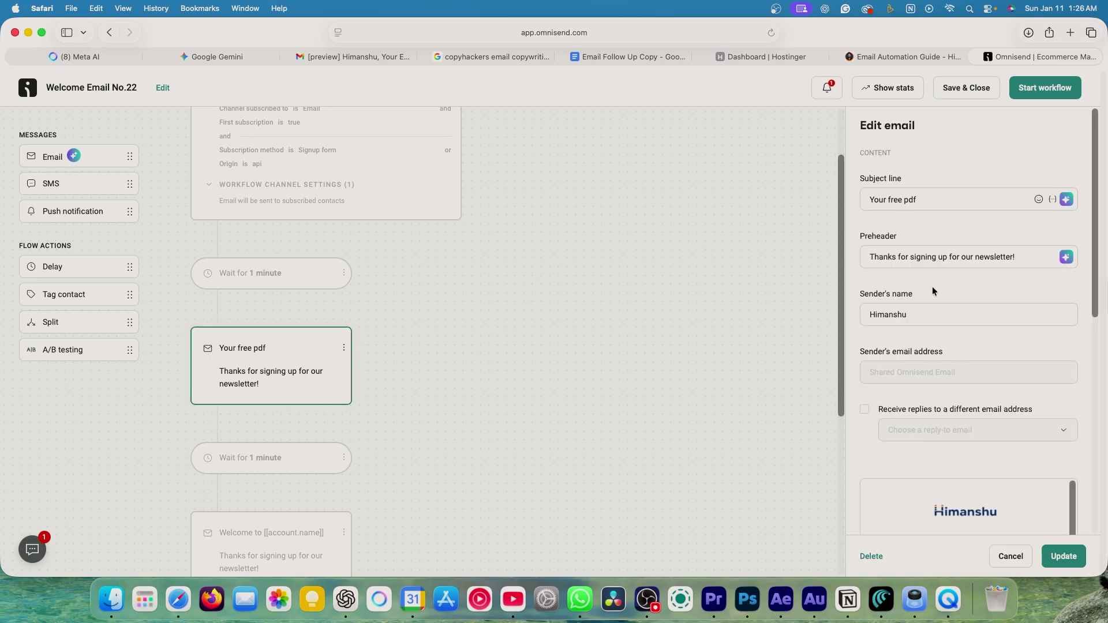
Review the first email's sender settings and content preview, and the emails and delays that follow it.
scroll(924, 290, "down", 5)
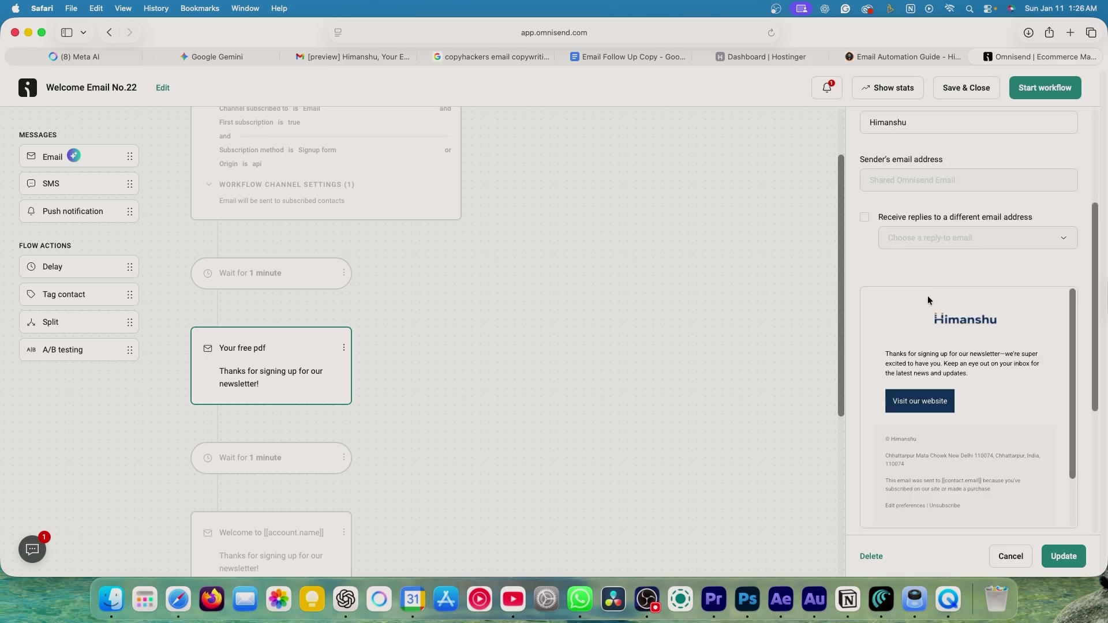
scroll(934, 352, "up", 2)
scroll(420, 294, "down", 2)
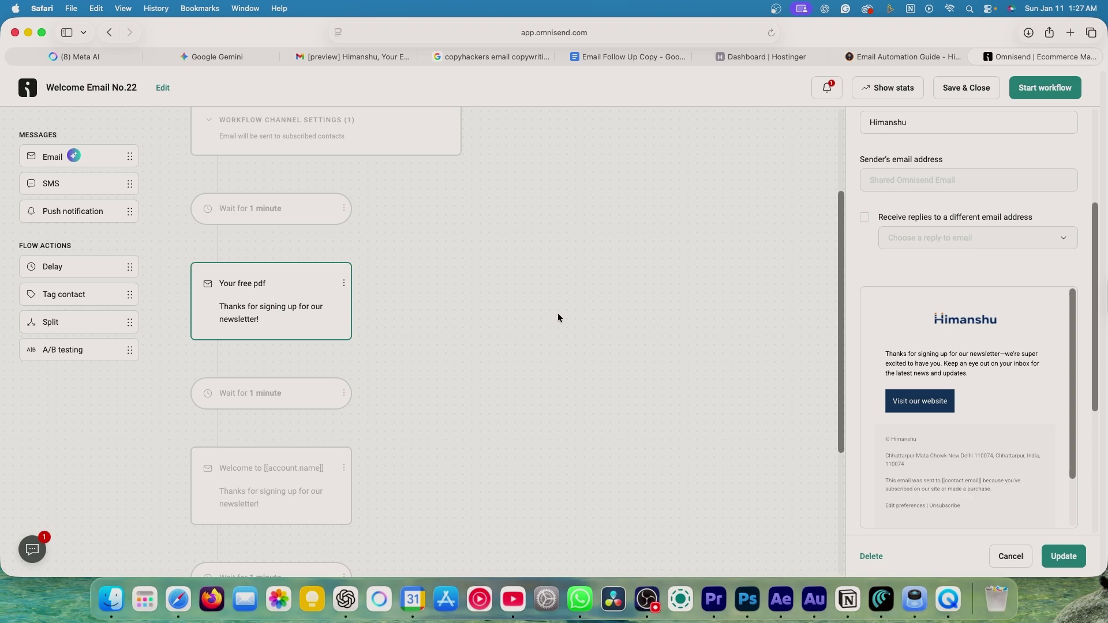
scroll(562, 315, "down", 7)
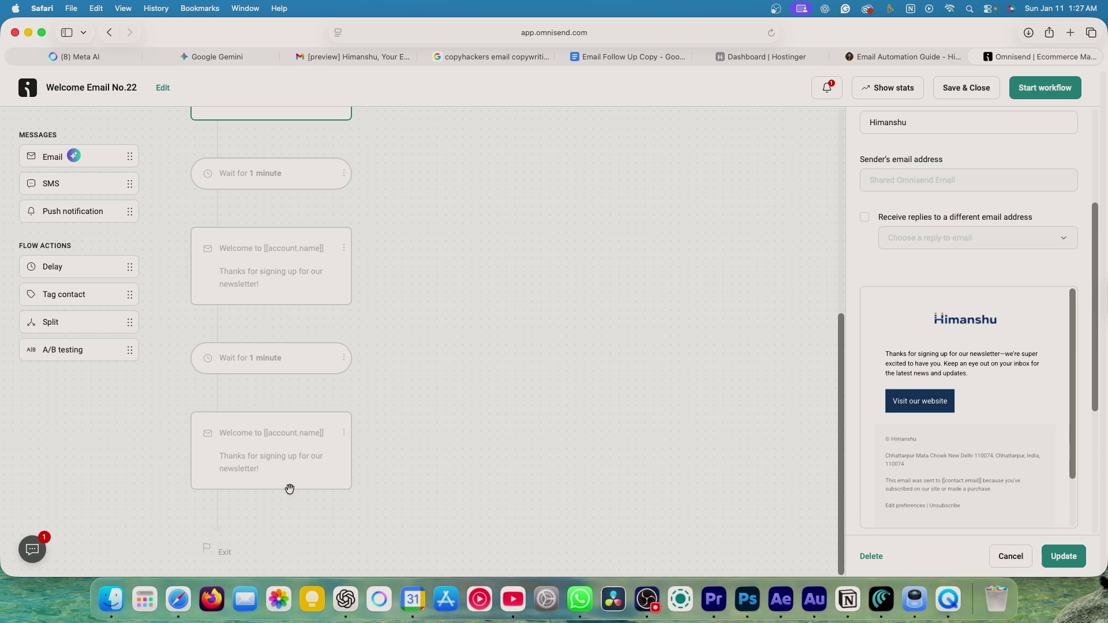
Go back to the Automation overview and open the "Email automation guide pdf automation" workflow.
left_click(105, 35)
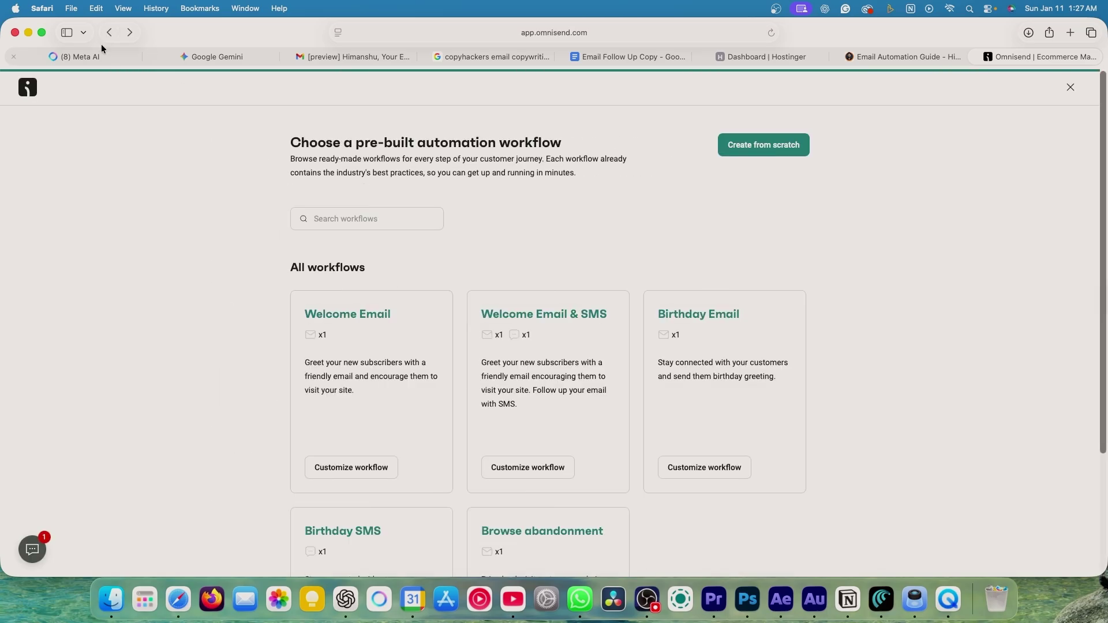
left_click(109, 35)
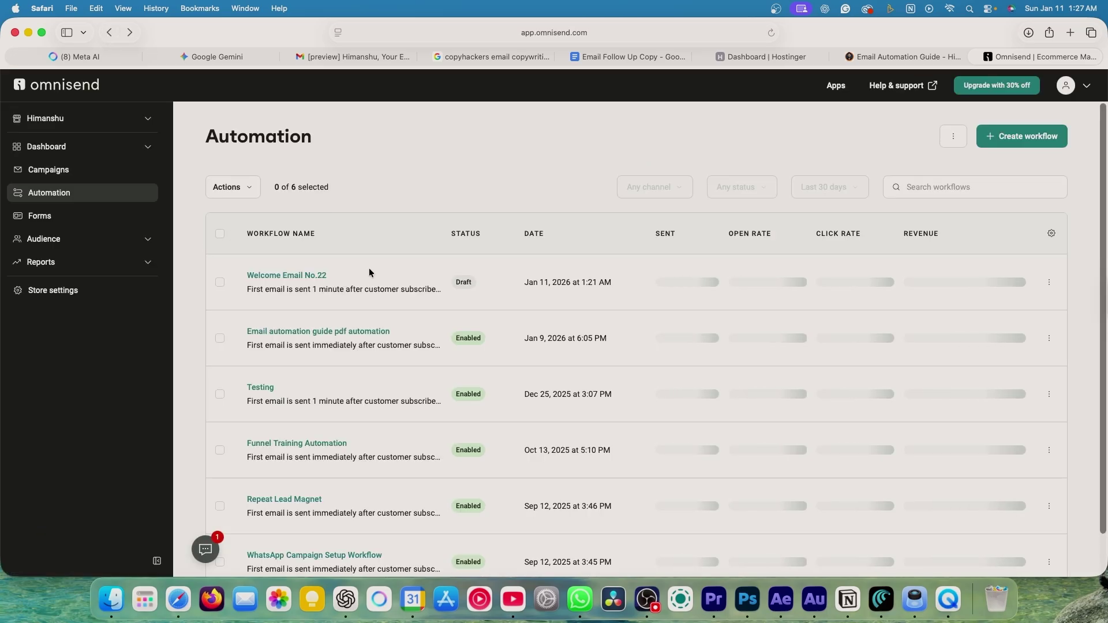
scroll(379, 275, "down", 1)
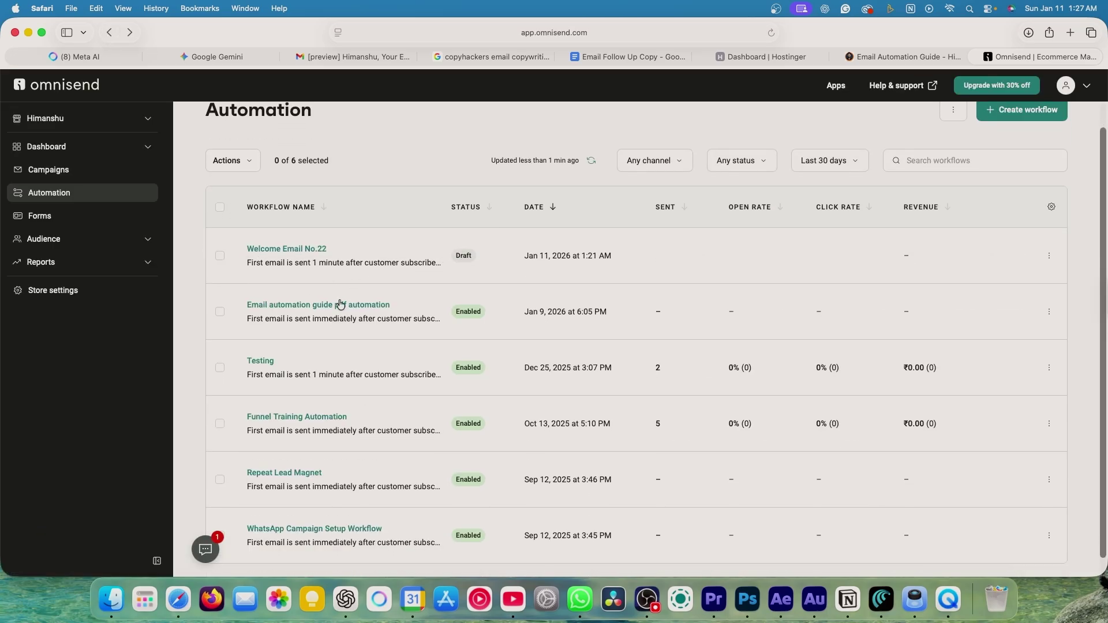
left_click(325, 310)
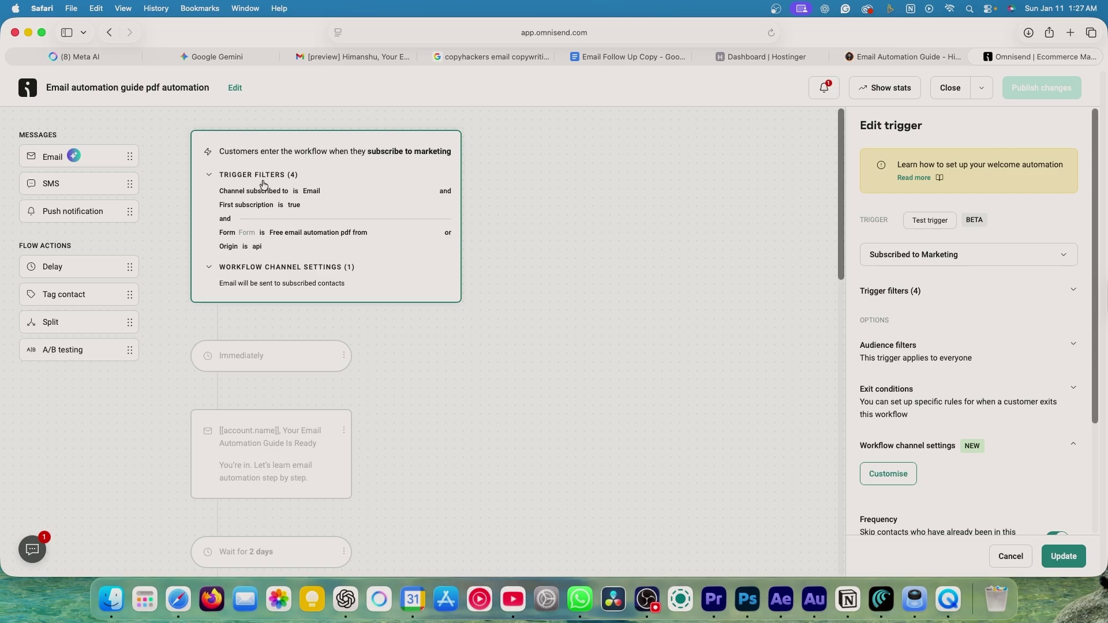
Examine the settings of the workflow's first email, which delivers the email automation guide.
scroll(327, 190, "down", 3)
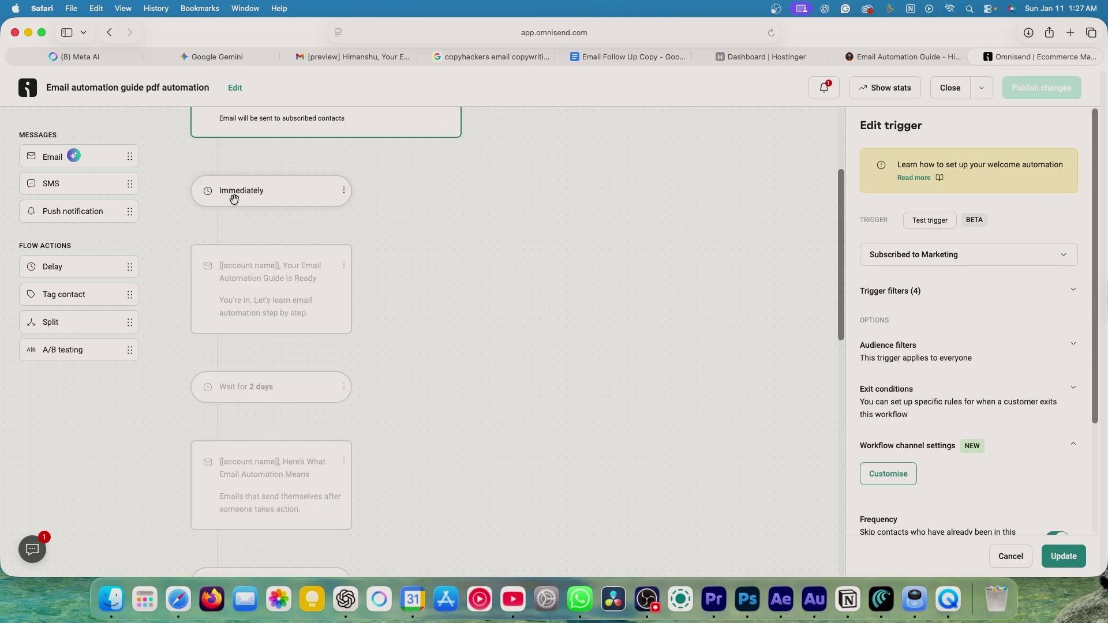
left_click(284, 295)
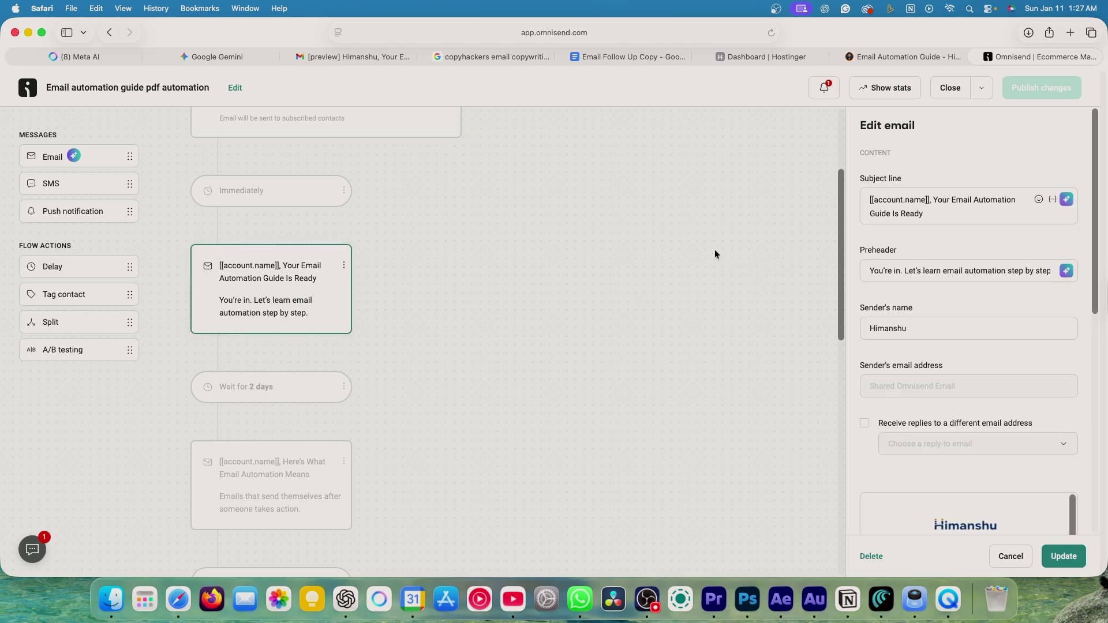
scroll(720, 246, "down", 3)
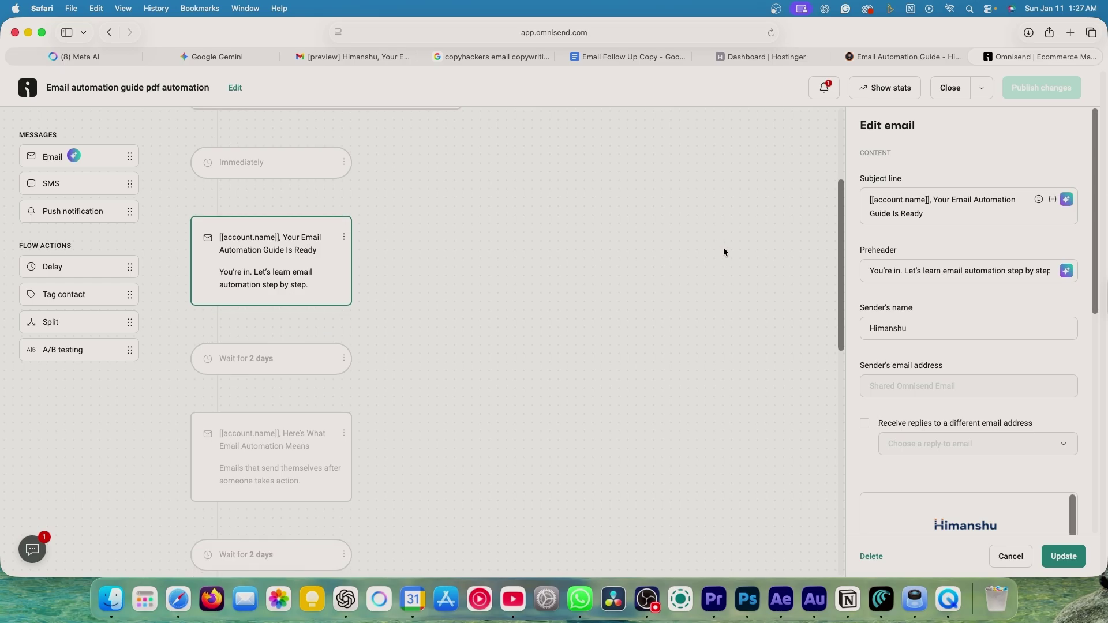
Inspect the delay after the first email and its available time units, and close its settings without changes.
left_click(232, 295)
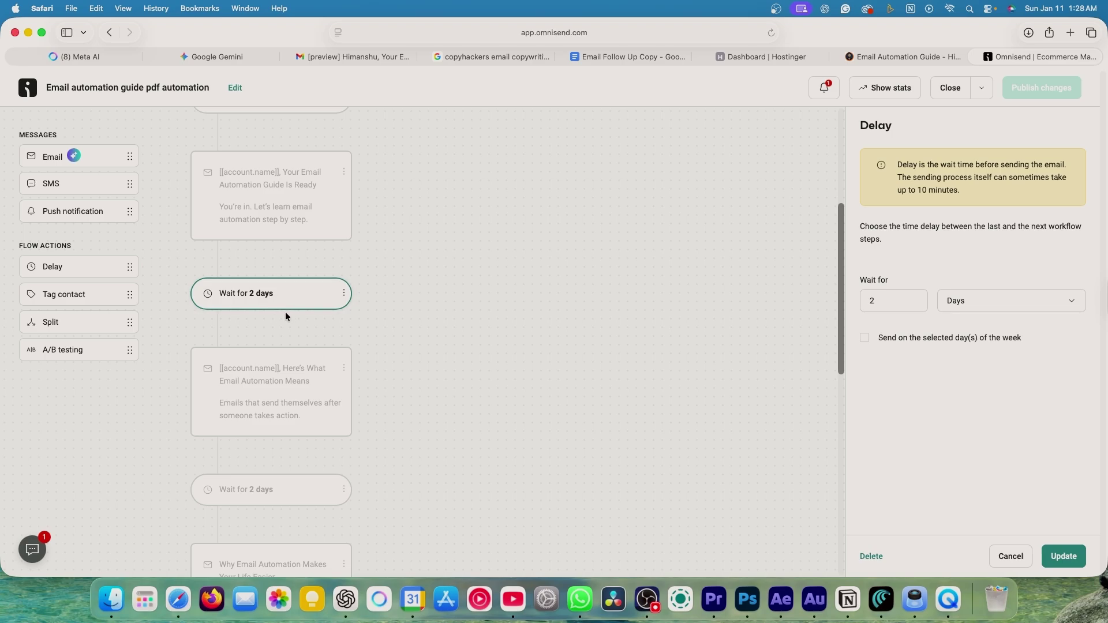
scroll(285, 312, "down", 1)
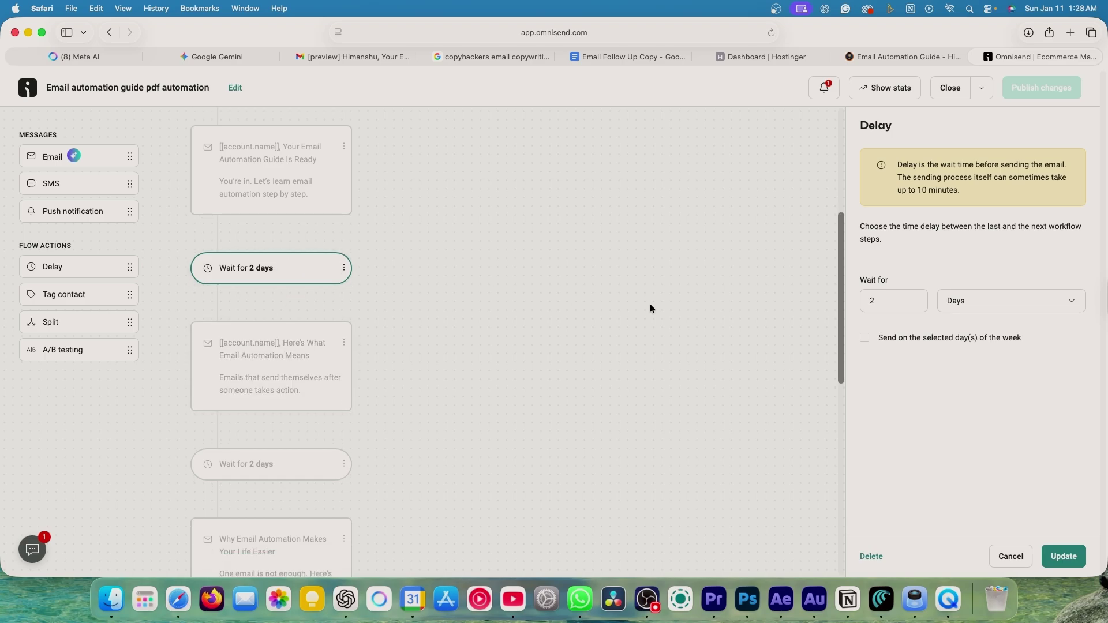
scroll(286, 283, "up", 2)
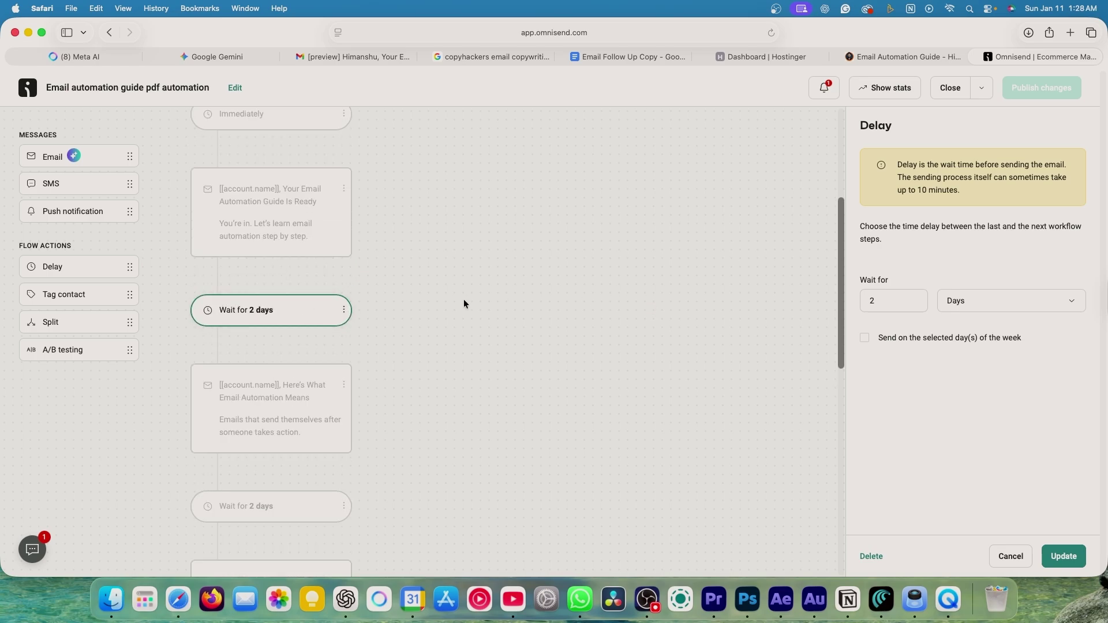
left_click(1012, 305)
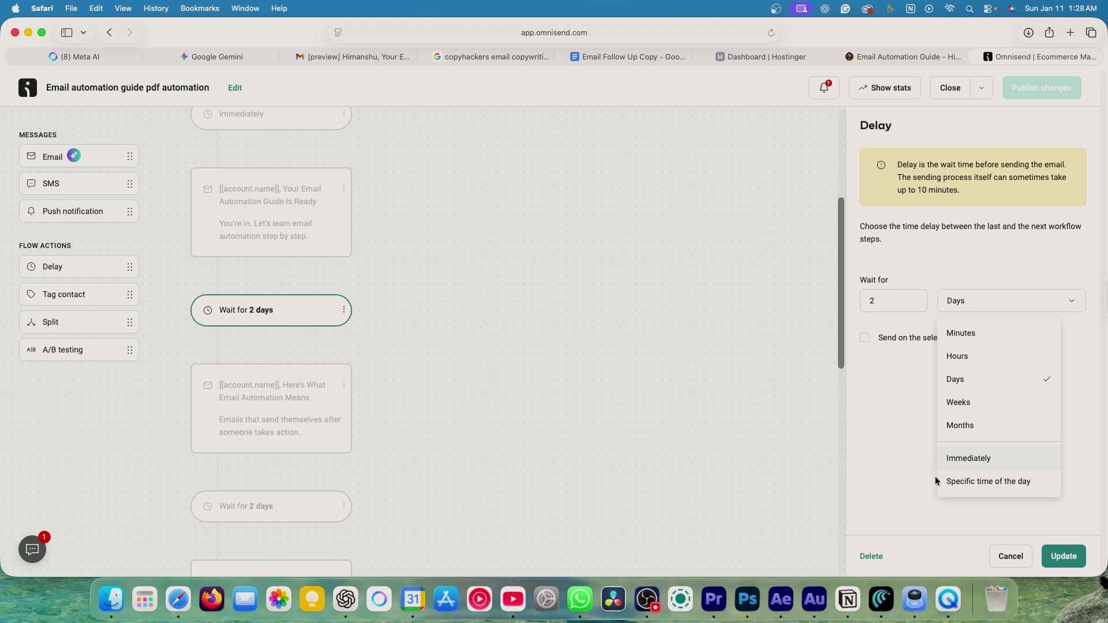
left_click(414, 416)
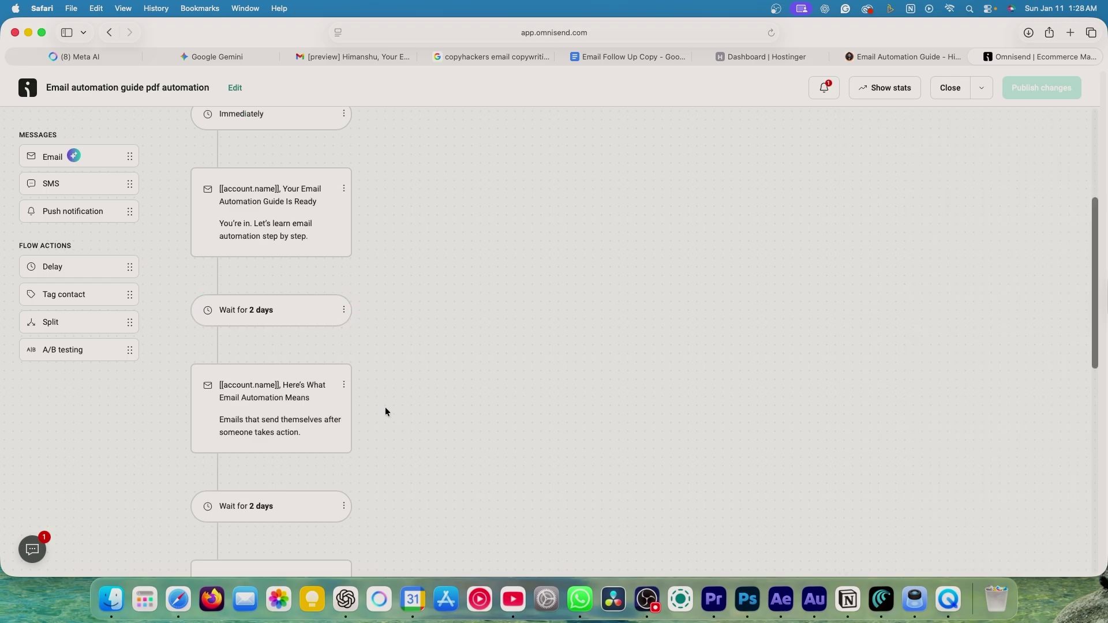
Review the whole sequence of follow-up emails and delays in the guide automation from trigger to exit.
scroll(354, 394, "down", 5)
scroll(333, 335, "down", 7)
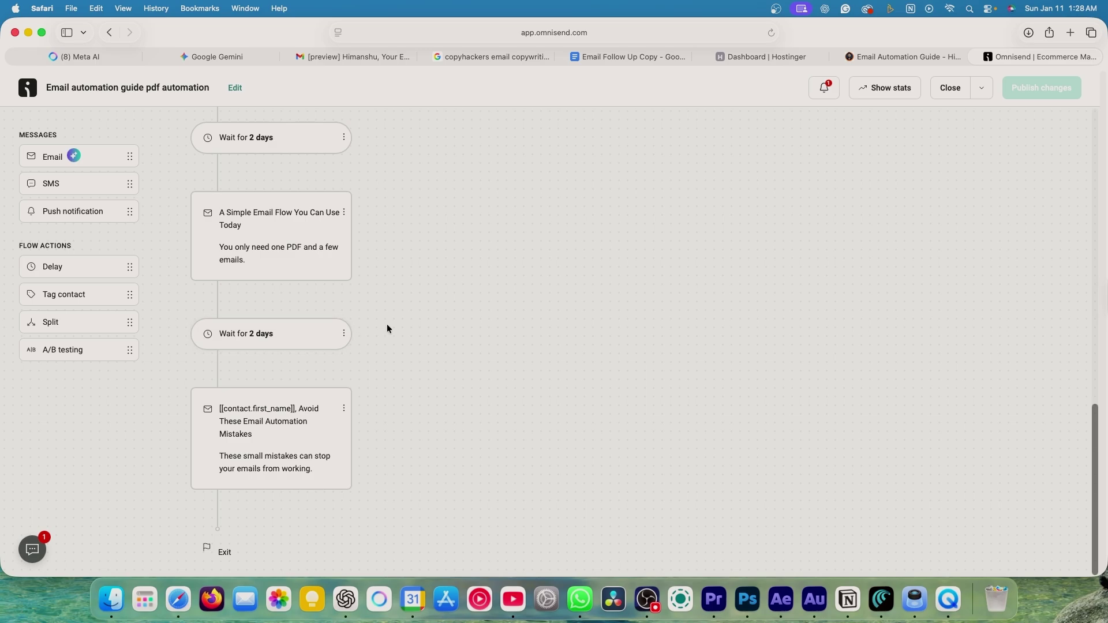
scroll(388, 325, "up", 17)
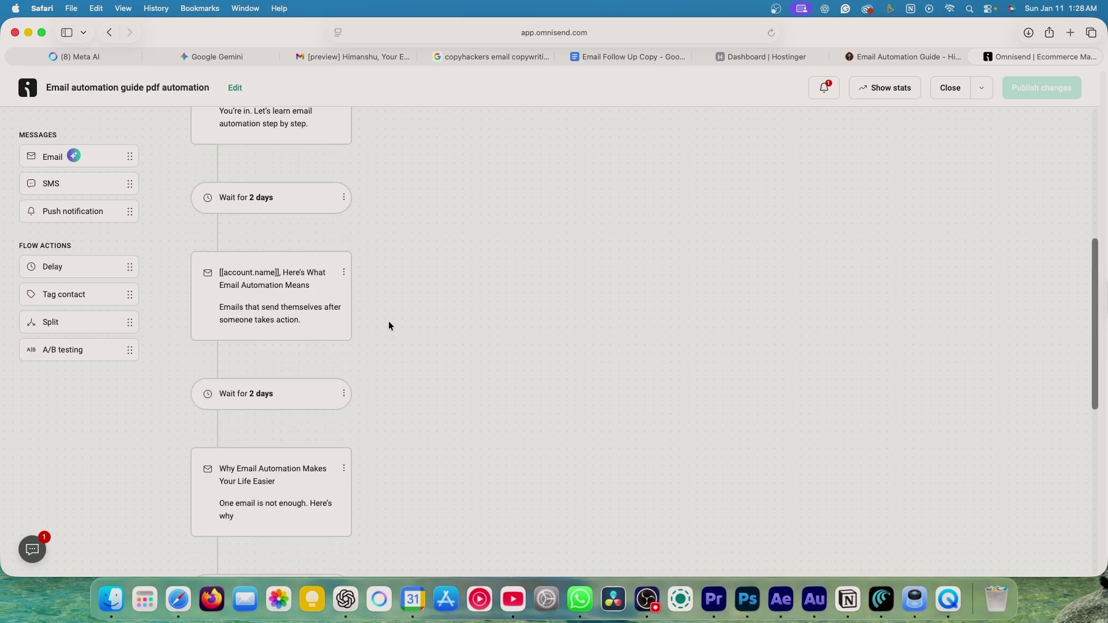
scroll(442, 344, "down", 17)
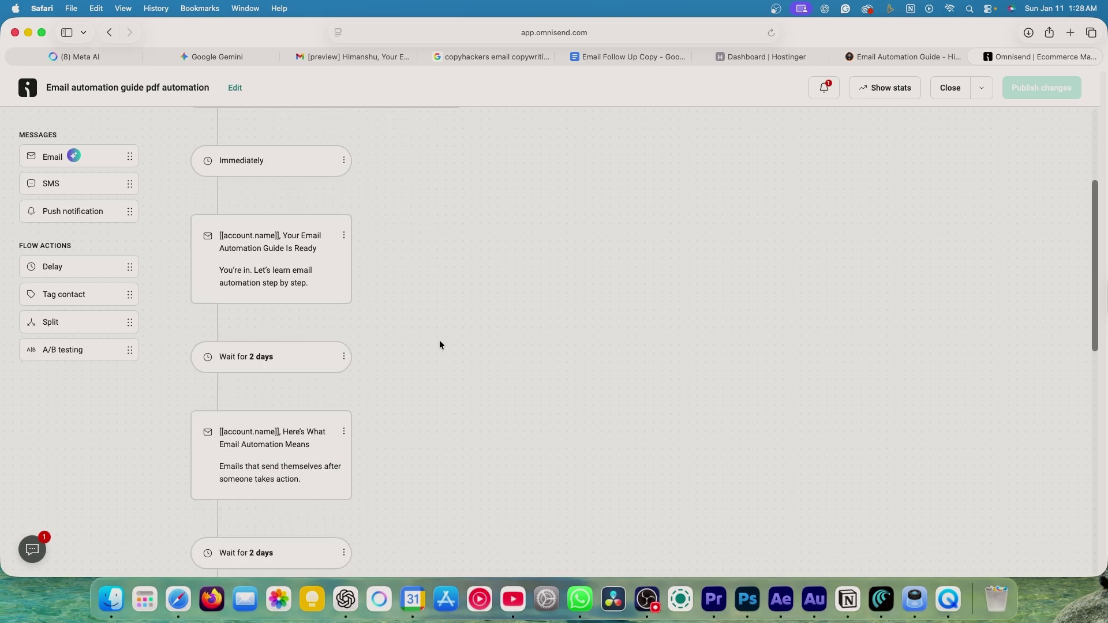
scroll(434, 341, "up", 17)
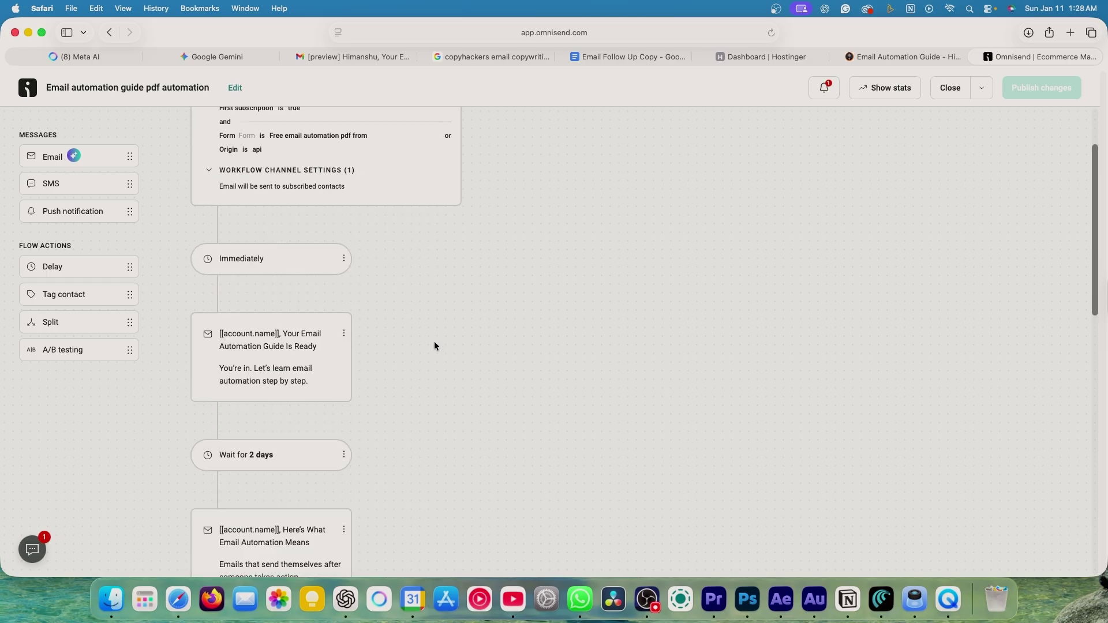